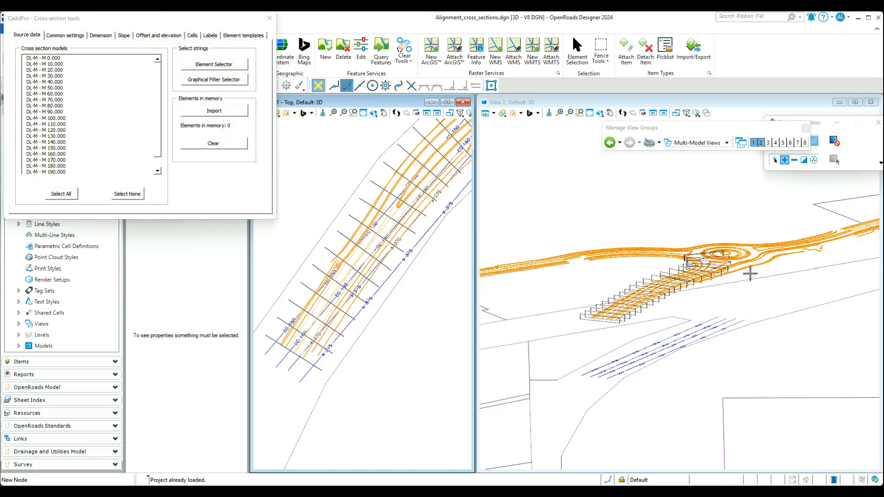
# Examine the cross section frames and road strings in the 3D view up close and from a rotated viewpoint.
pyautogui.scroll(2, 749, 273)
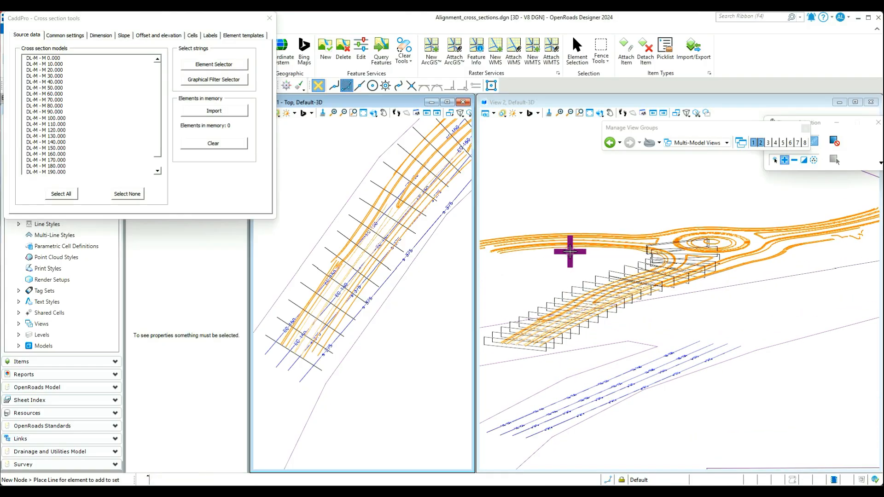
pyautogui.click(675, 113)
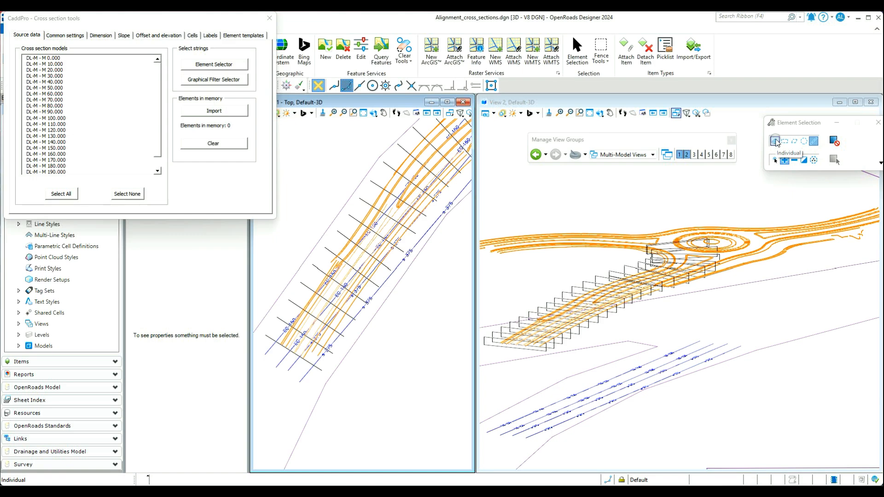
pyautogui.click(774, 160)
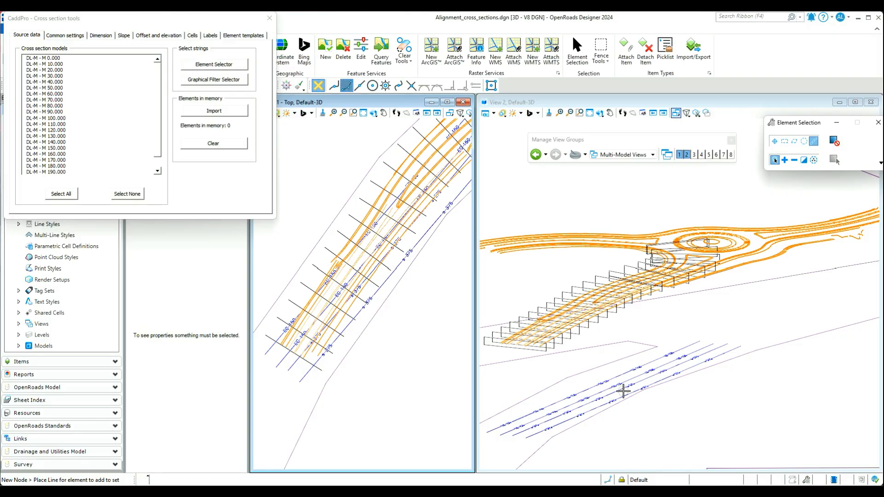
pyautogui.scroll(2, 623, 388)
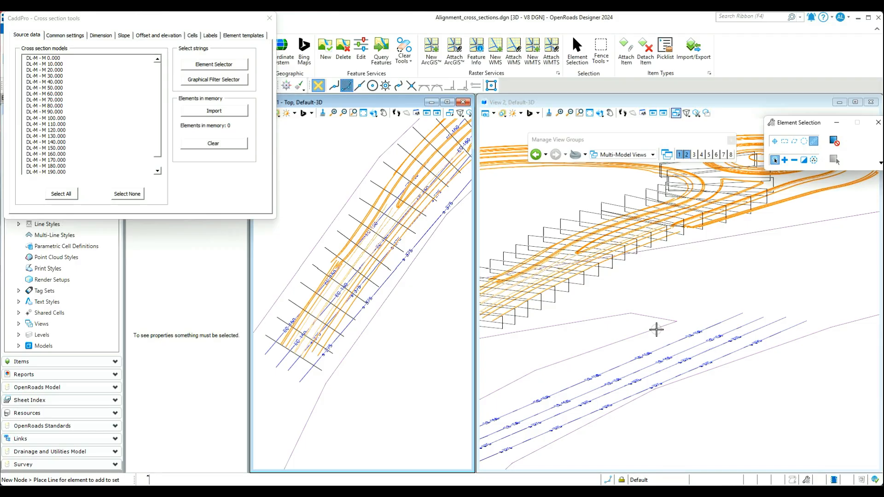
pyautogui.scroll(-1, 710, 294)
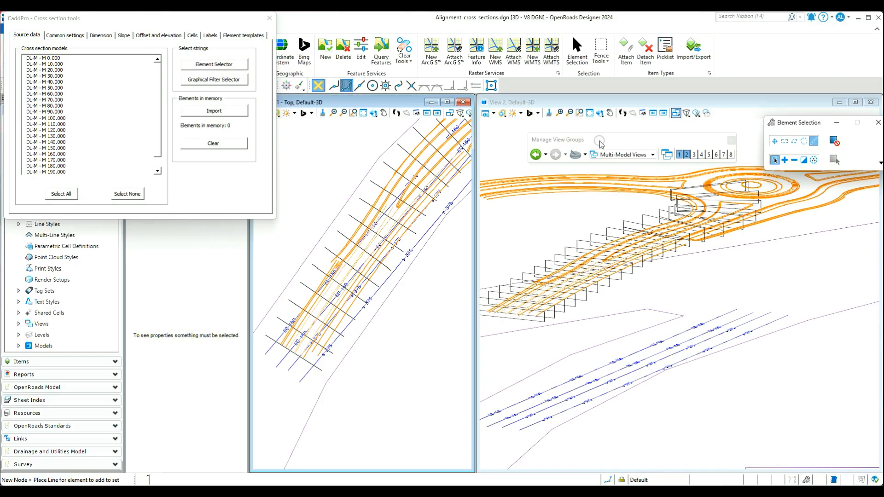
pyautogui.click(600, 113)
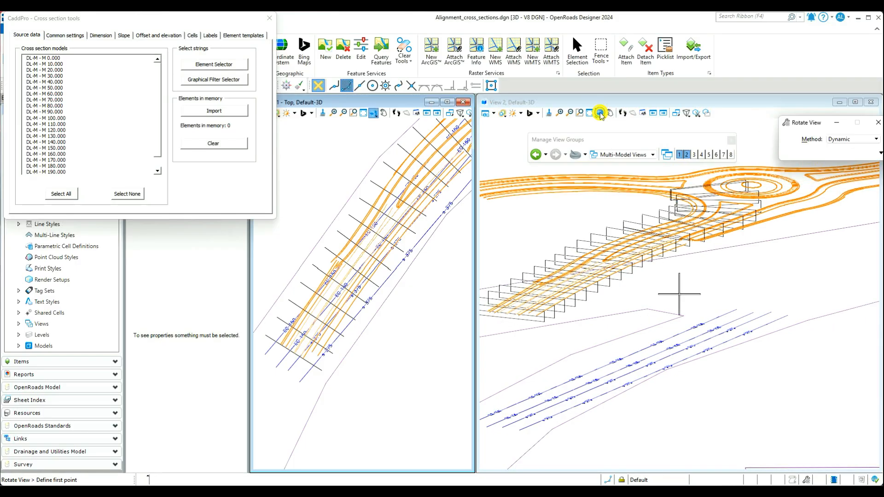
pyautogui.click(650, 307)
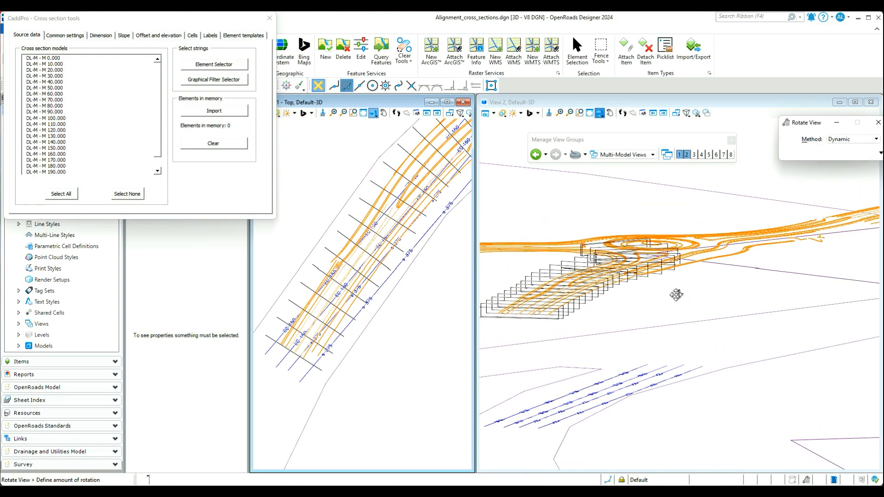
pyautogui.click(678, 295)
pyautogui.rightClick(678, 295)
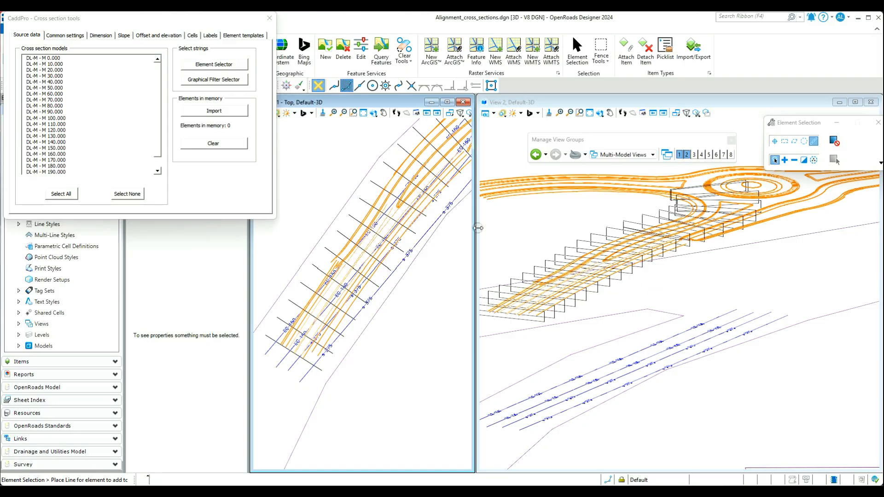
# Inspect the existing annotations of cross section DL-M - M 150.000 in its own view group and return to Multi-Model Views.
pyautogui.click(637, 156)
pyautogui.click(628, 209)
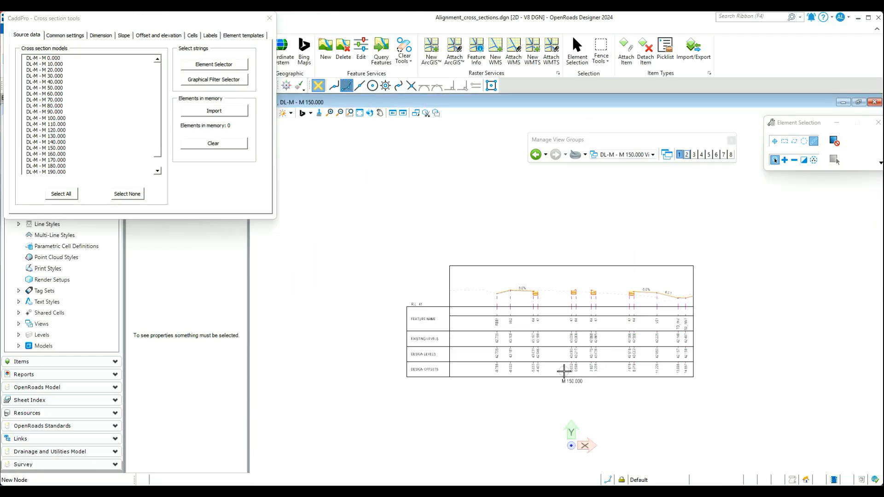
pyautogui.scroll(2, 545, 366)
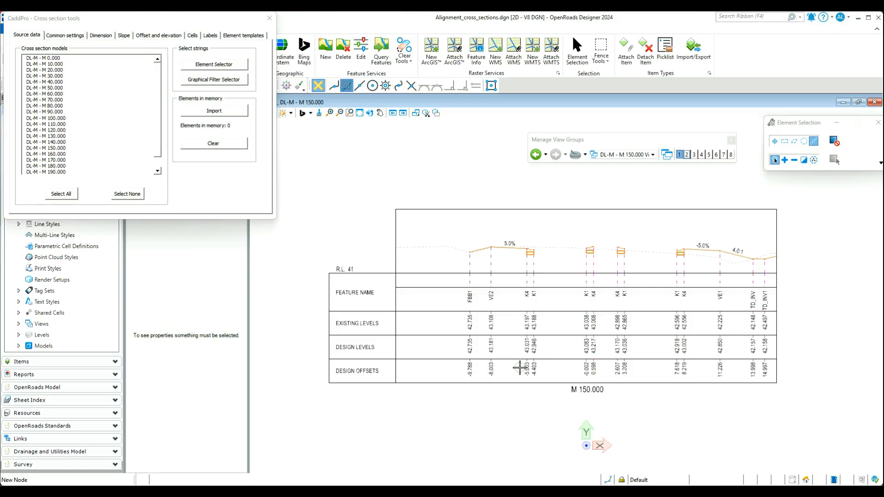
pyautogui.click(643, 155)
pyautogui.click(621, 259)
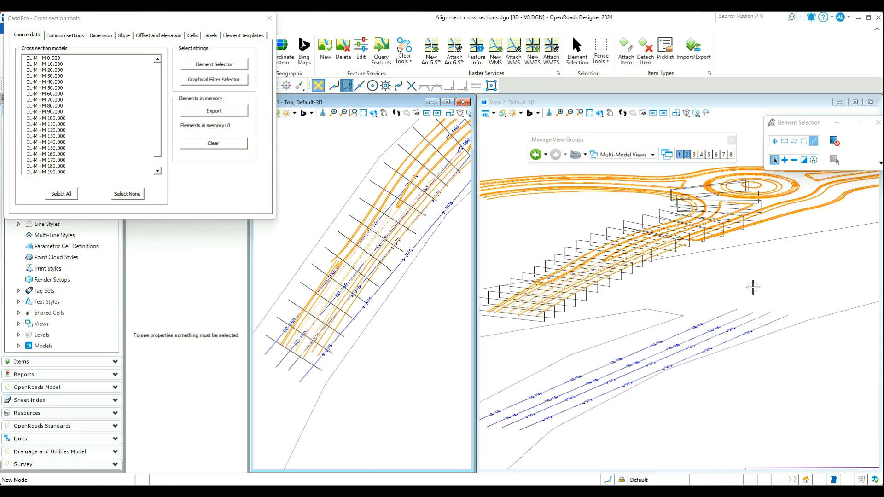
# Select the cross section models DL-M - M 10.000 to DL-M - M 70.000 as source data.
pyautogui.scroll(-1, 770, 286)
pyautogui.scroll(1, 599, 299)
pyautogui.scroll(2, 598, 299)
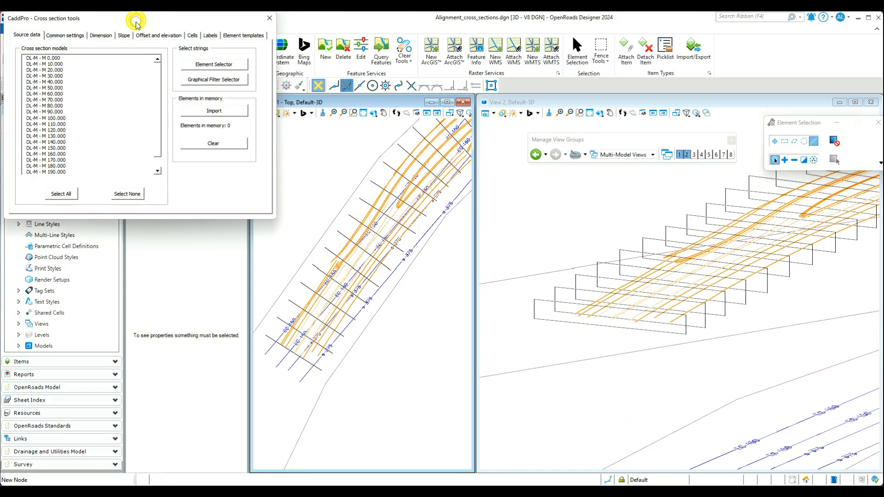
pyautogui.moveTo(135, 25); pyautogui.dragTo(237, 96)
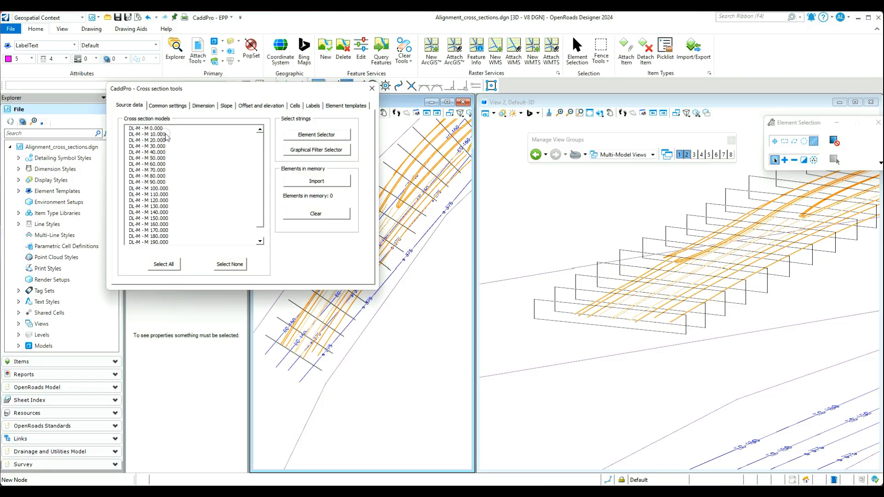
pyautogui.moveTo(165, 134); pyautogui.dragTo(165, 172)
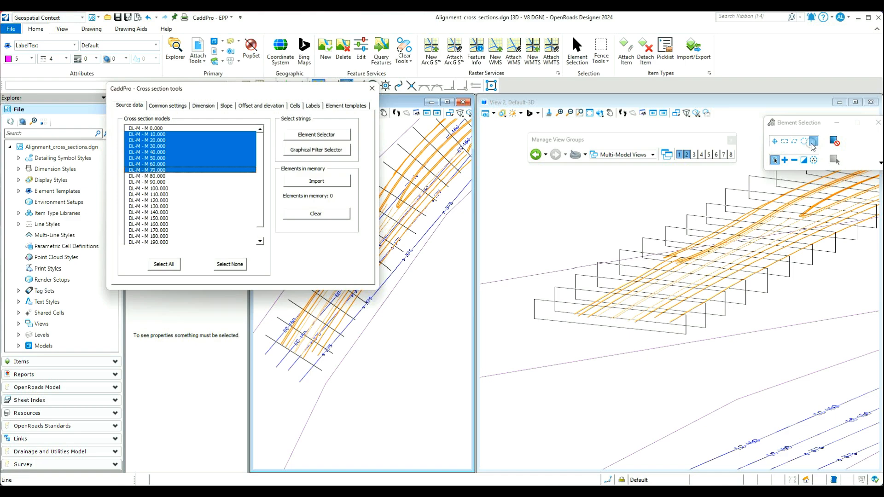
# Add the road strings to the selection with a line across them in the 3D view and import them into the cross section tools' memory.
pyautogui.click(784, 160)
pyautogui.scroll(2, 644, 297)
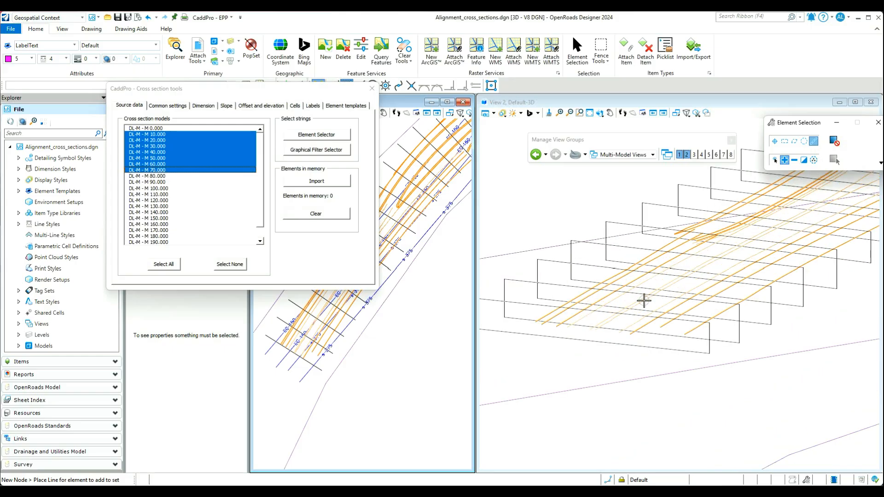
pyautogui.click(543, 294)
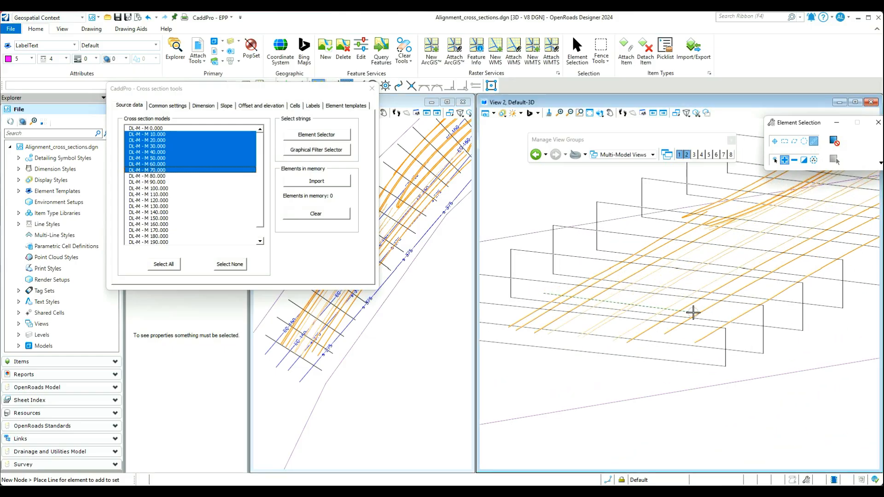
pyautogui.click(749, 313)
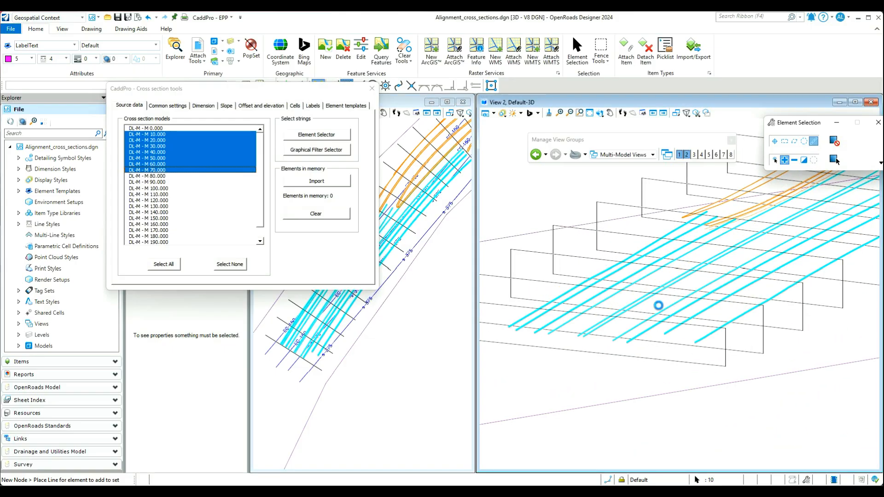
pyautogui.click(328, 182)
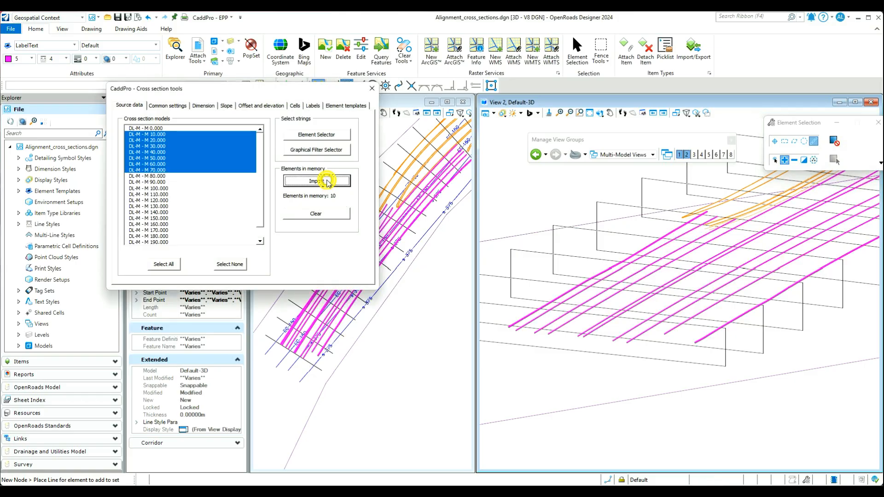
pyautogui.scroll(-1, 612, 333)
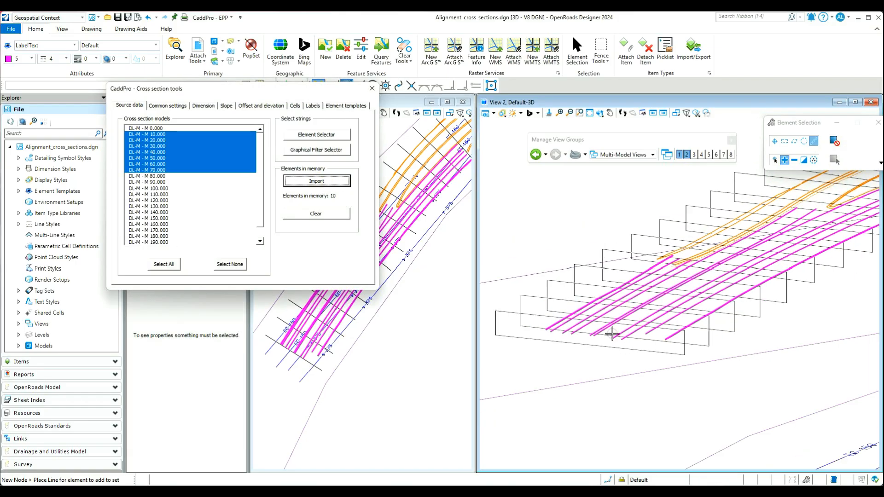
# Add continuous dimensions in the Dimension with Arrowhead style to the selected cross section models.
pyautogui.click(205, 106)
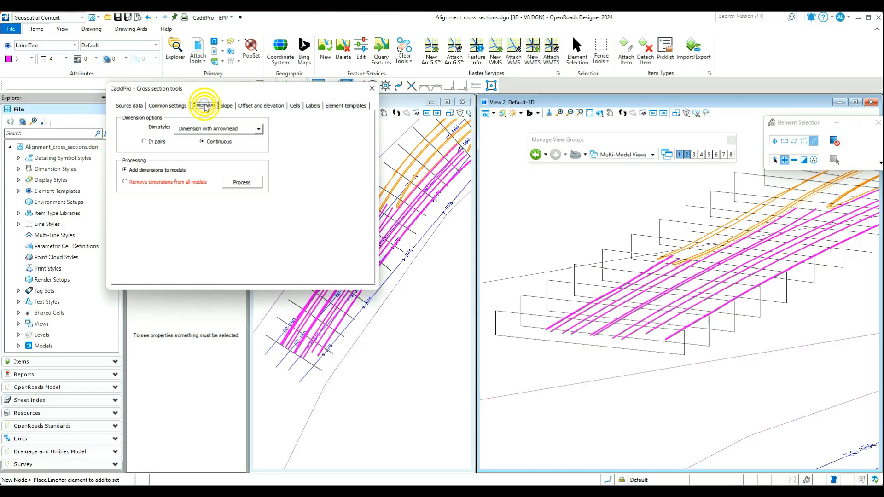
pyautogui.click(168, 170)
pyautogui.click(246, 183)
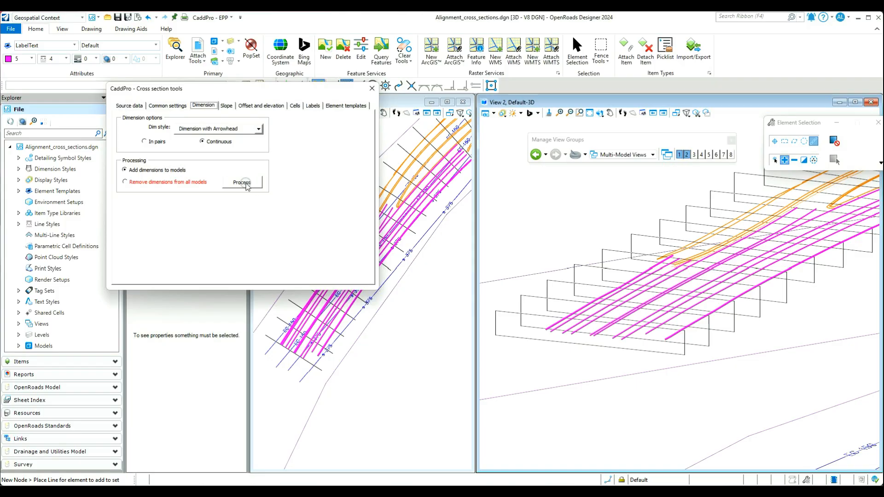
pyautogui.click(424, 282)
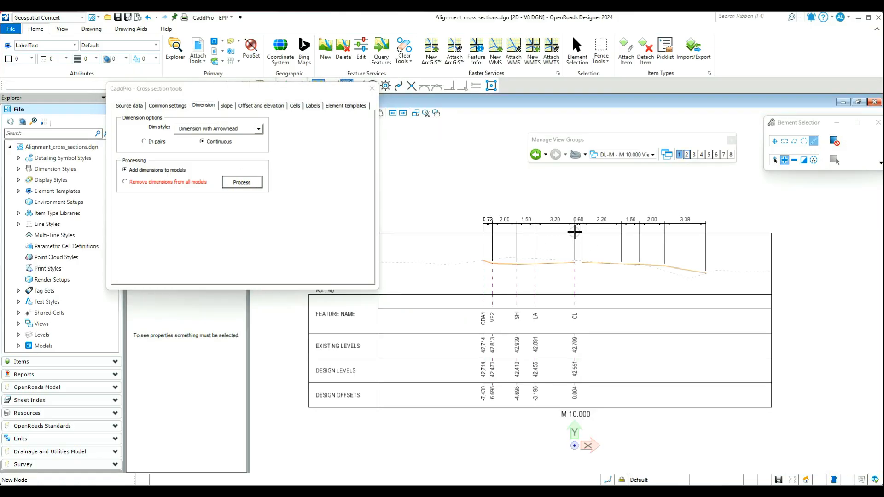
# Open the DL-M - M 20.000 cross section view and check its dimensions.
pyautogui.click(629, 155)
pyautogui.click(626, 181)
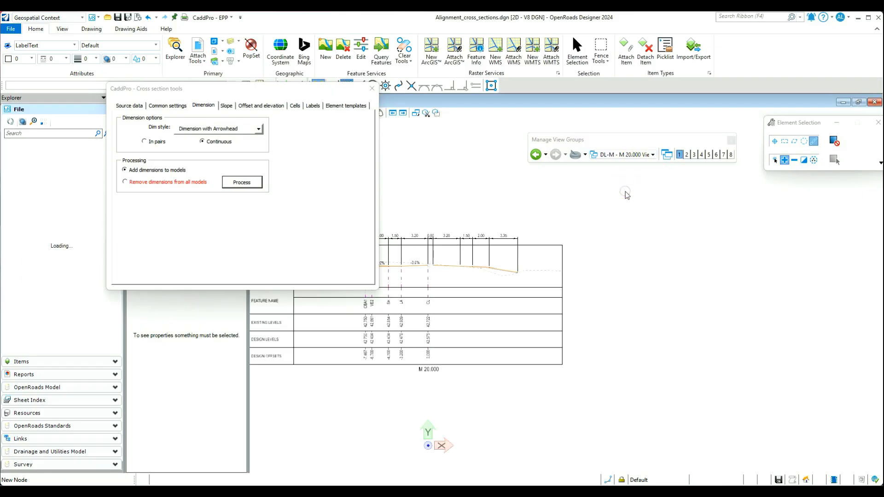
pyautogui.scroll(2, 414, 252)
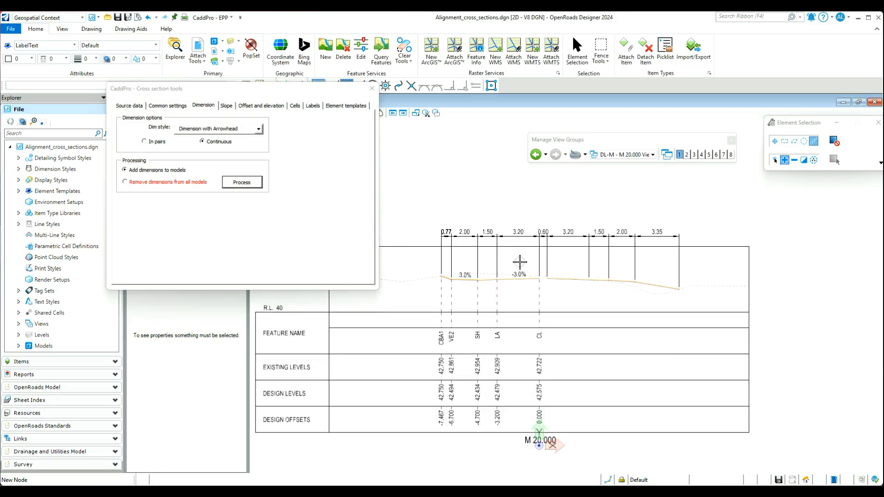
# Add slope labels to the selected cross section models, using percent format for slopes up to 0.10 and an accuracy of 0.1.
pyautogui.click(226, 105)
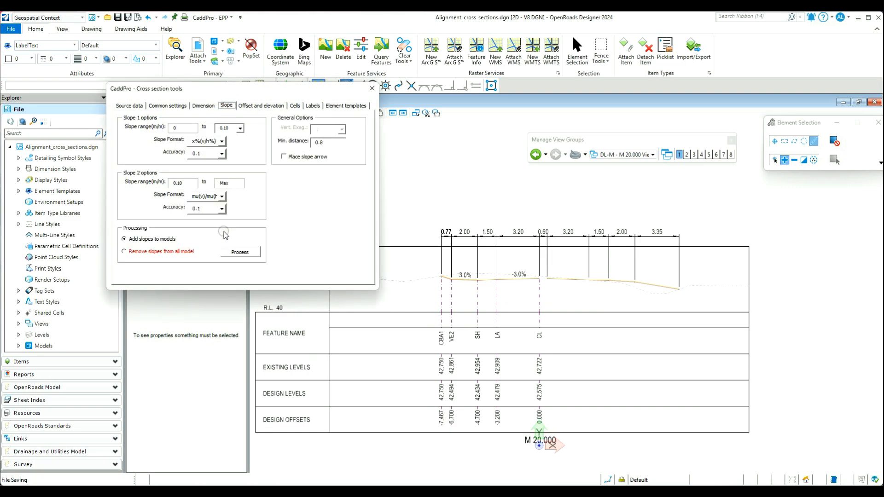
pyautogui.click(244, 251)
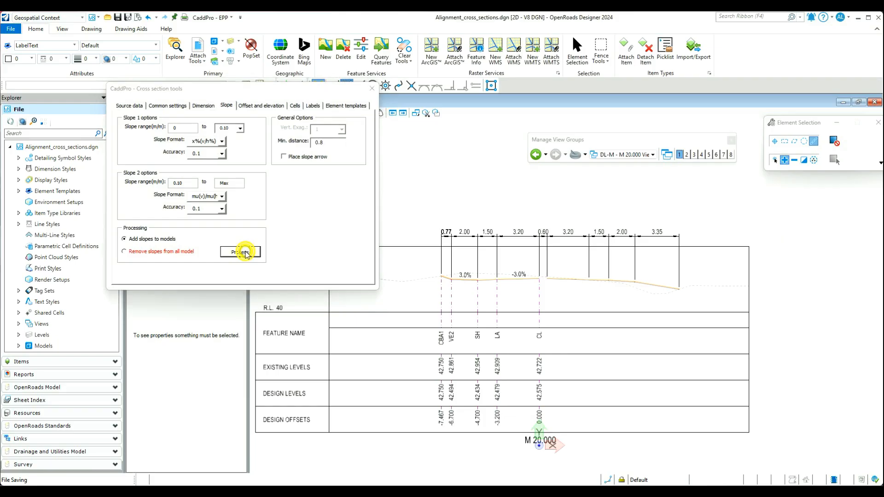
pyautogui.click(425, 283)
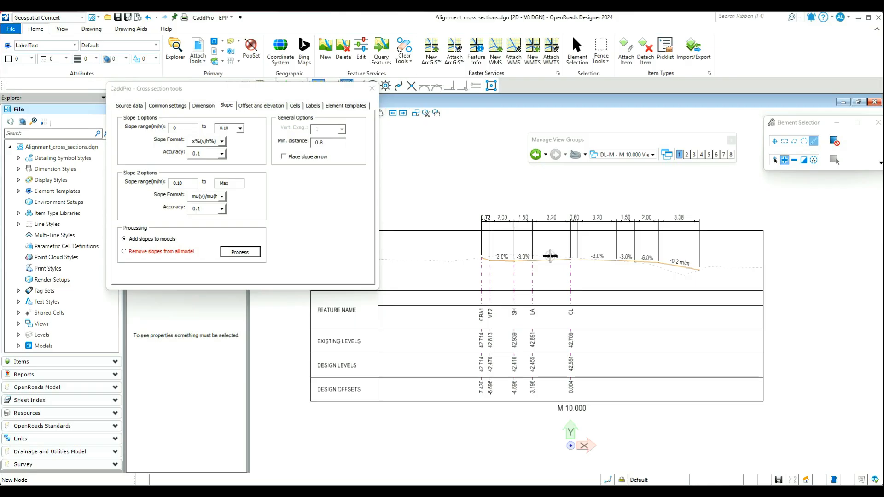
pyautogui.scroll(2, 508, 265)
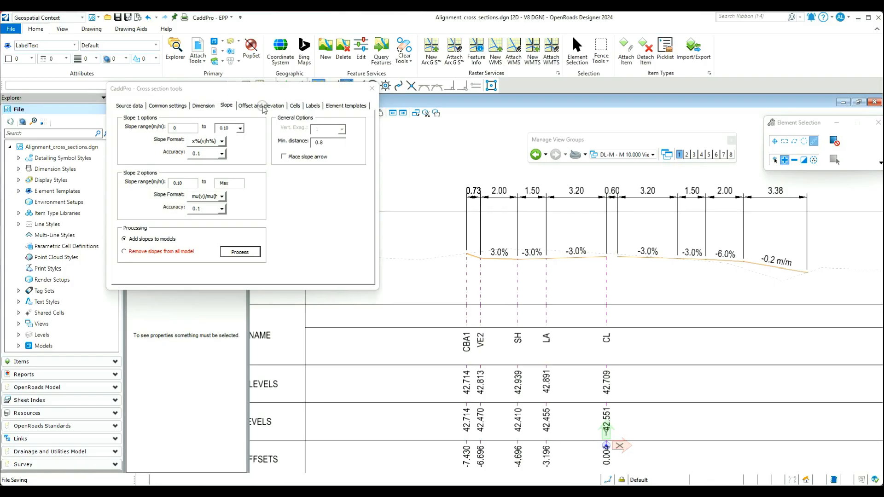
# Increase the vertical offset for labels placed at a constant height above the maximum point.
pyautogui.click(263, 106)
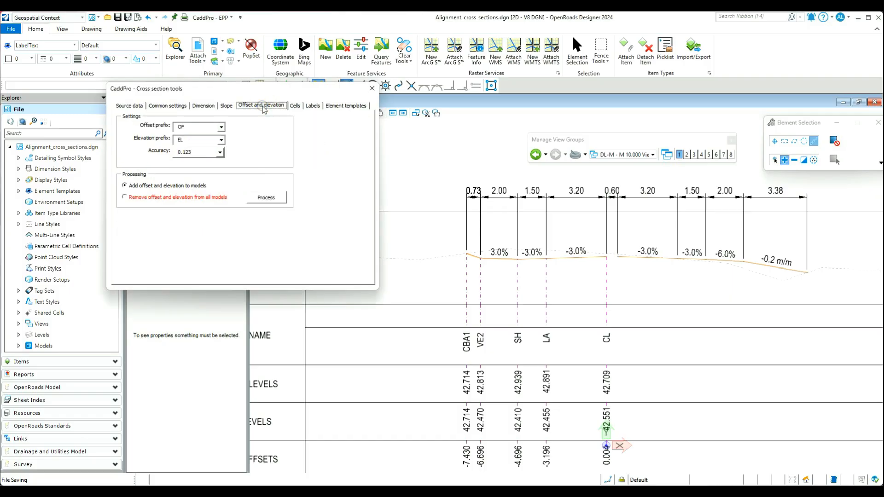
pyautogui.click(166, 106)
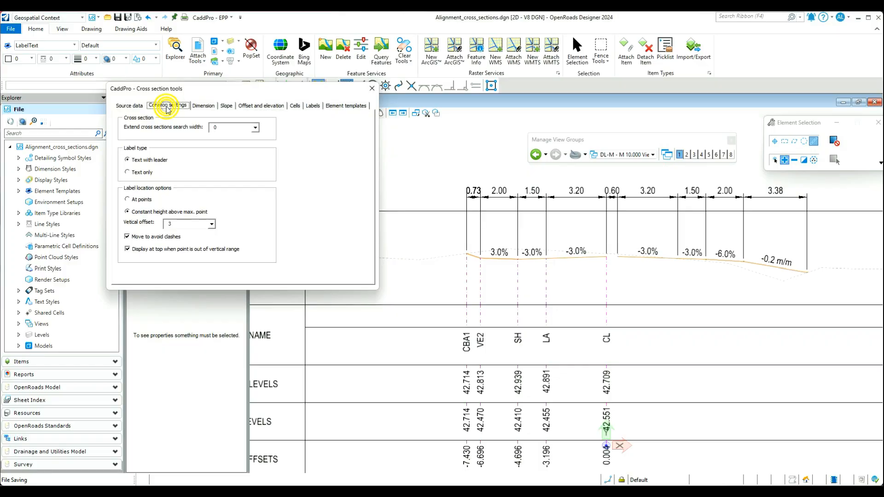
pyautogui.click(212, 224)
pyautogui.click(184, 263)
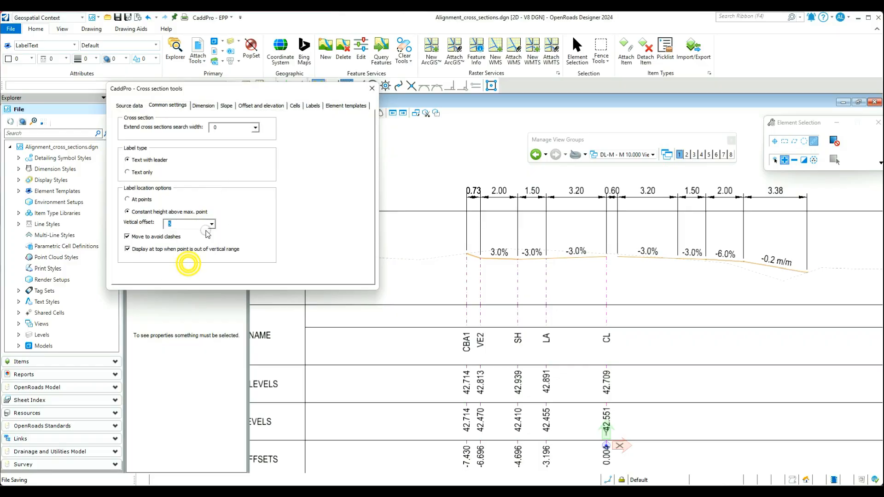
# Add offset and elevation labels with prefixes OF and EL and accuracy 0.123 to the selected cross section models, and save the file.
pyautogui.click(269, 108)
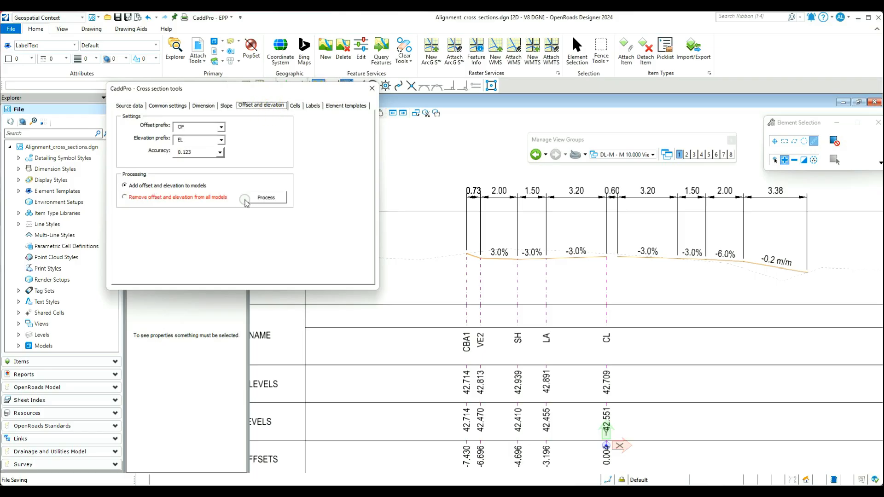
pyautogui.click(267, 198)
pyautogui.click(430, 281)
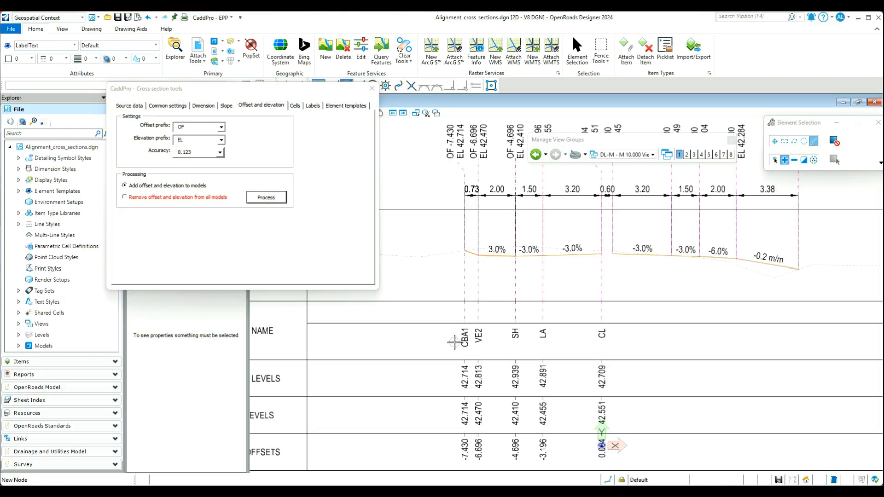
pyautogui.scroll(-1, 470, 336)
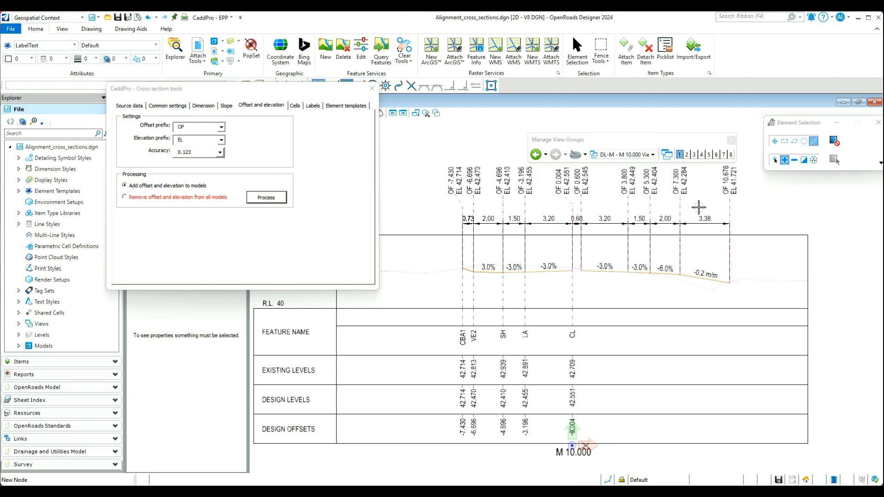
pyautogui.hotkey('ctrl', 's')
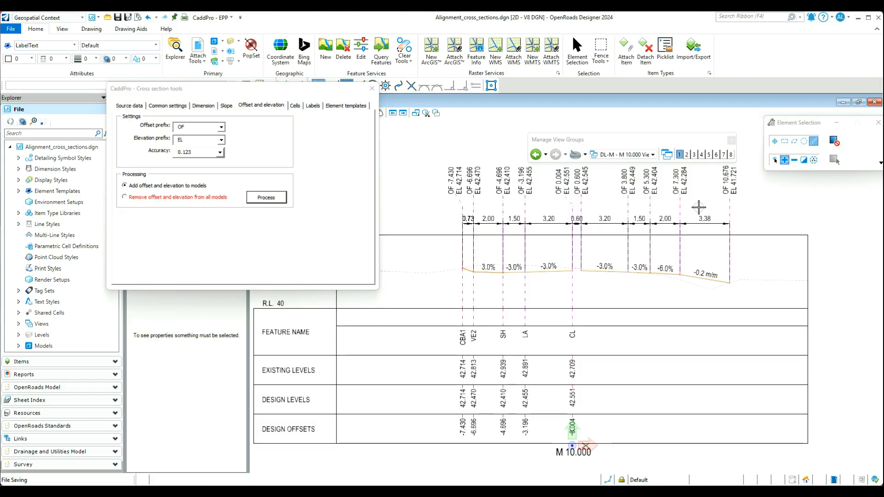
# Add the active cell to the selected cross section models at the string points.
pyautogui.click(295, 106)
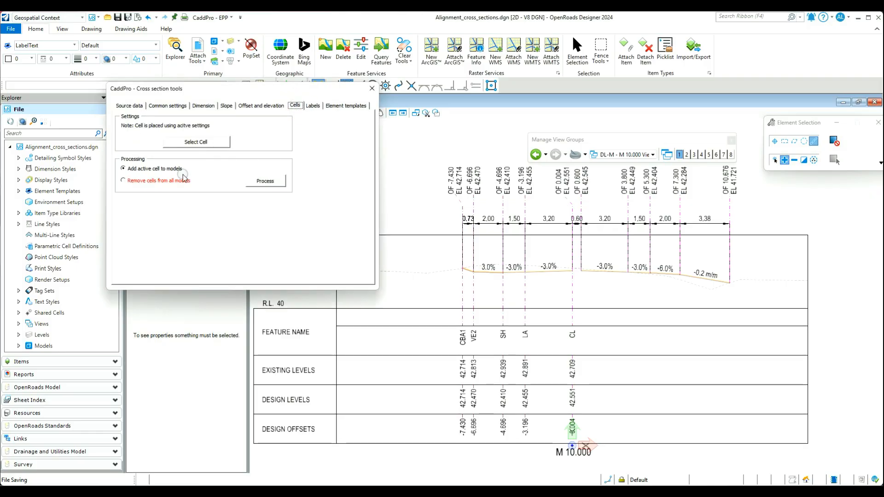
pyautogui.click(263, 181)
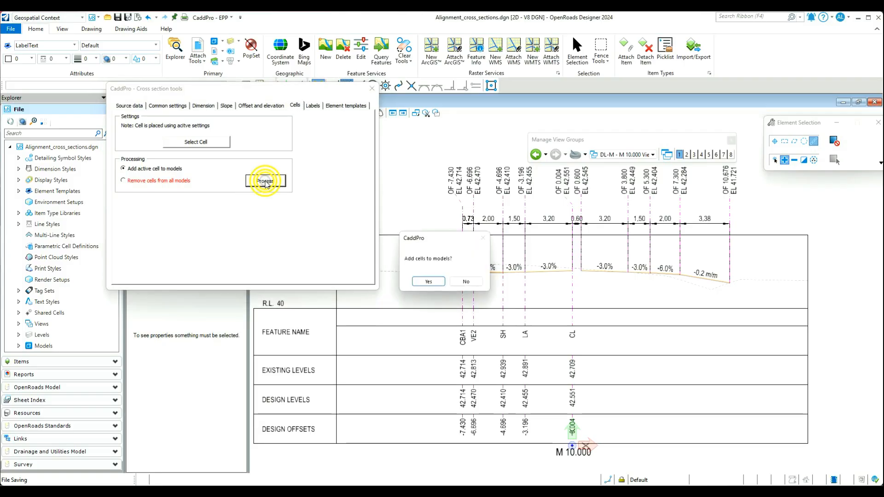
pyautogui.click(428, 282)
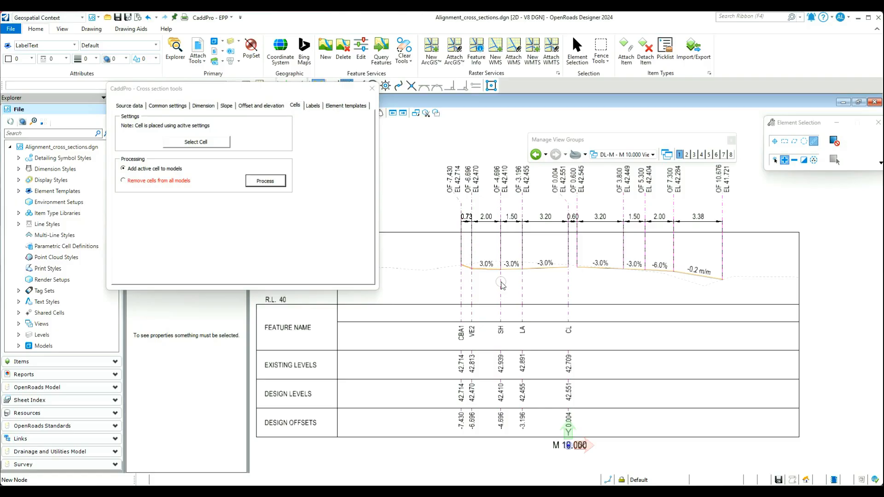
pyautogui.click(502, 287)
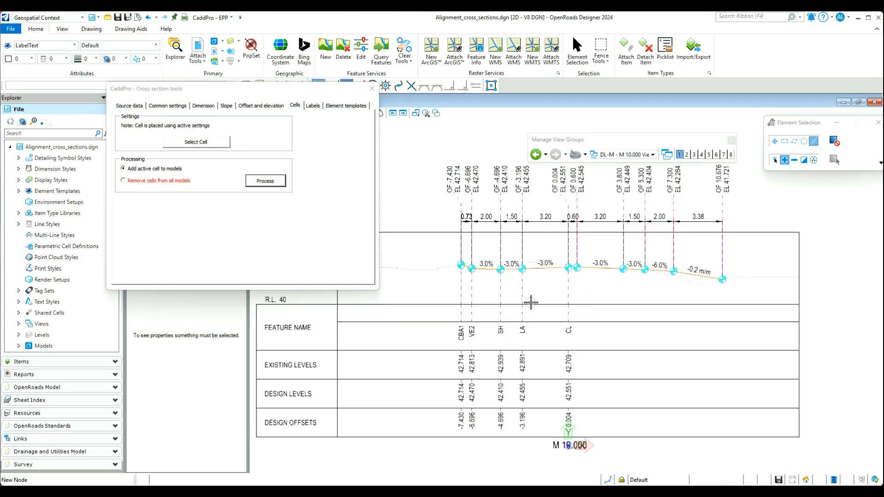
pyautogui.scroll(-1, 494, 328)
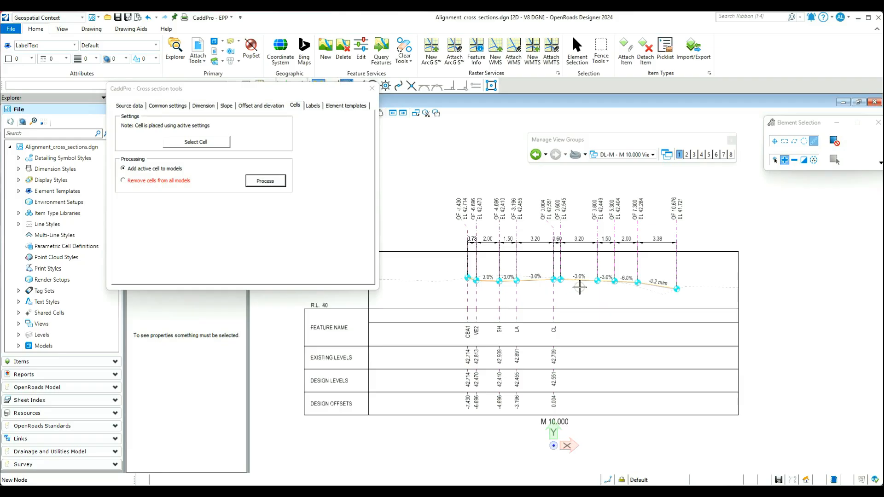
pyautogui.scroll(1, 595, 287)
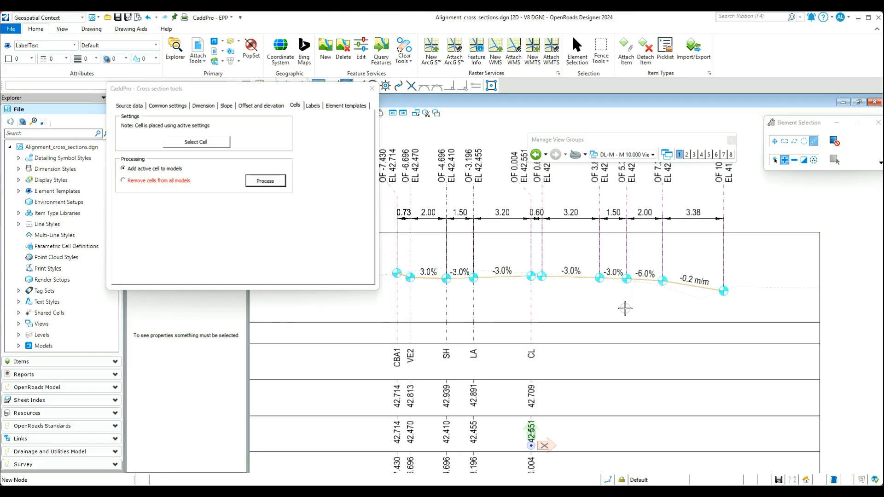
# Set the vertical offset for labels at constant height above the maximum point to 7.5.
pyautogui.click(317, 104)
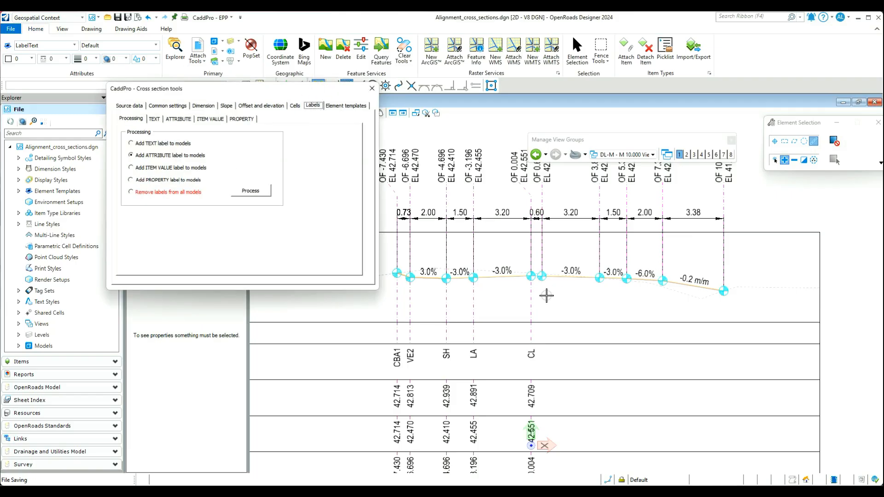
pyautogui.scroll(-1, 555, 297)
pyautogui.scroll(2, 492, 210)
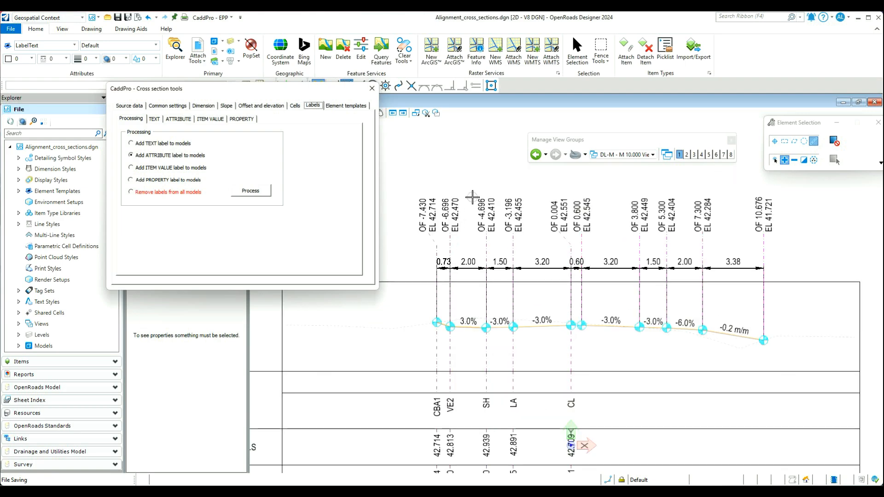
pyautogui.click(168, 105)
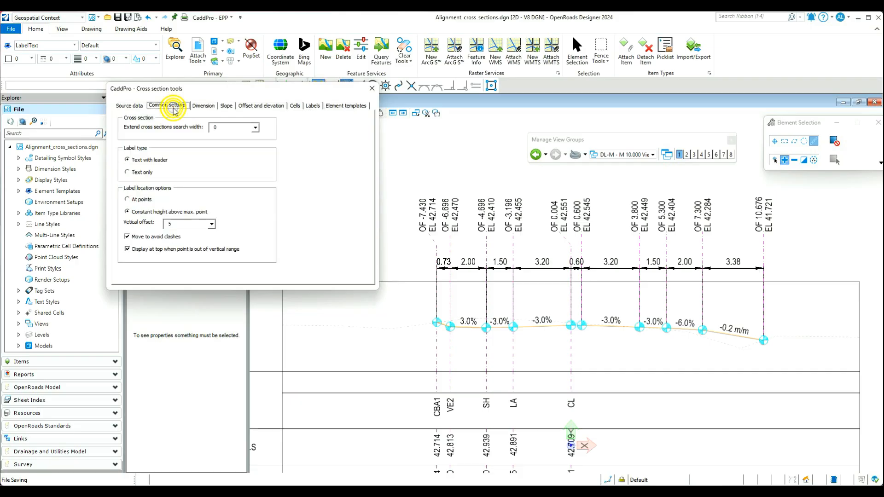
pyautogui.click(211, 224)
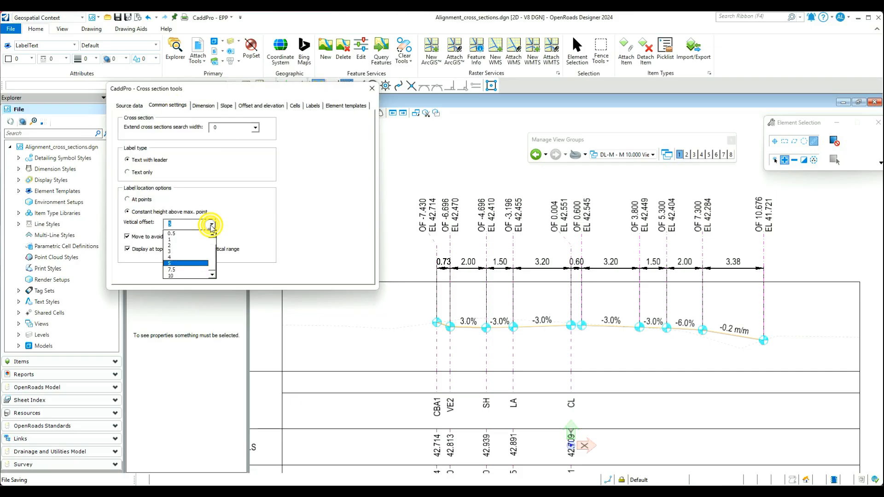
pyautogui.click(184, 270)
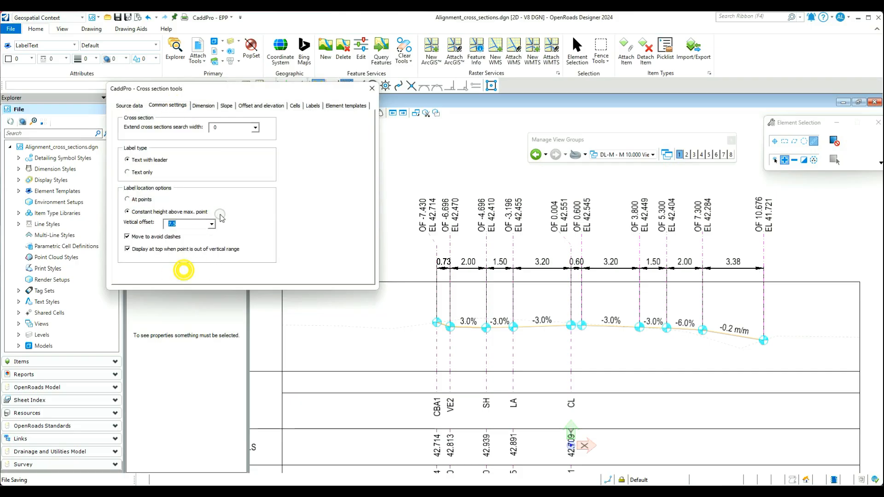
# Add attribute labels showing the level name to the selected cross section models.
pyautogui.click(313, 106)
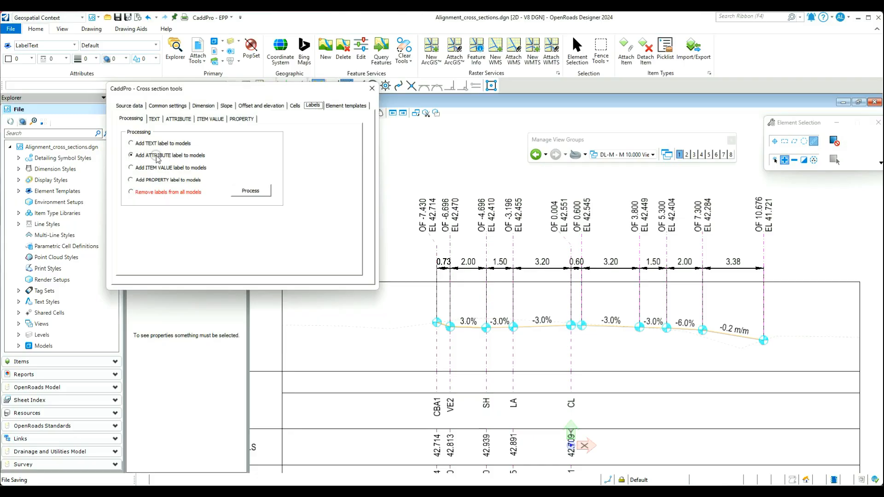
pyautogui.click(183, 119)
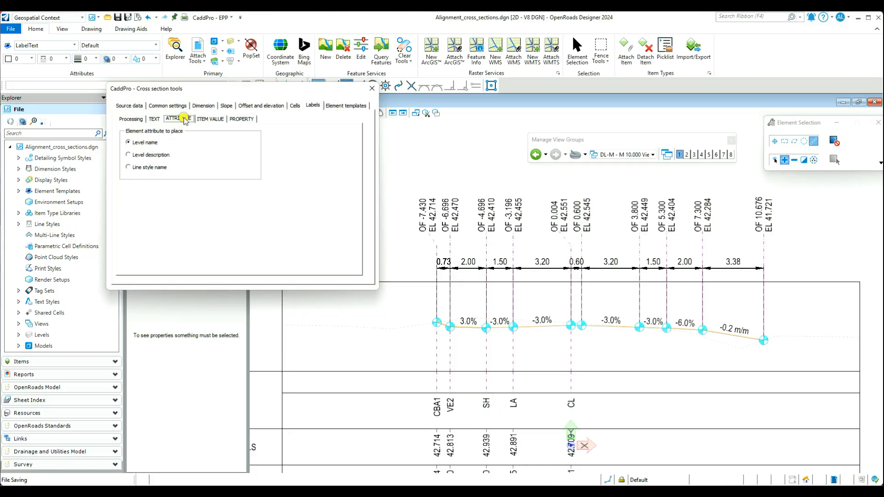
pyautogui.click(146, 143)
pyautogui.click(133, 119)
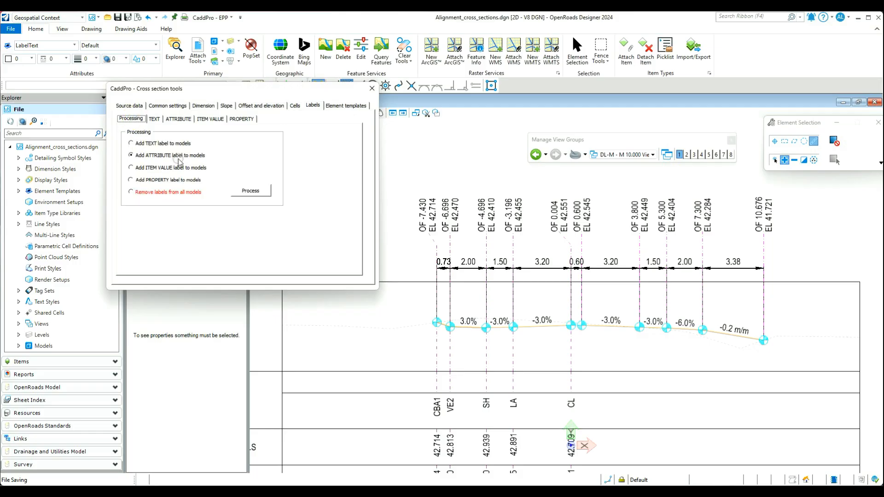
pyautogui.click(271, 191)
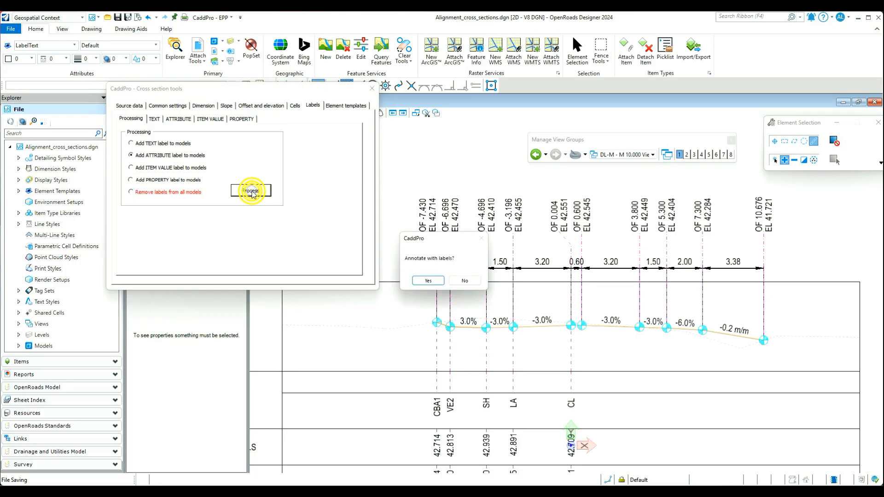
pyautogui.click(423, 283)
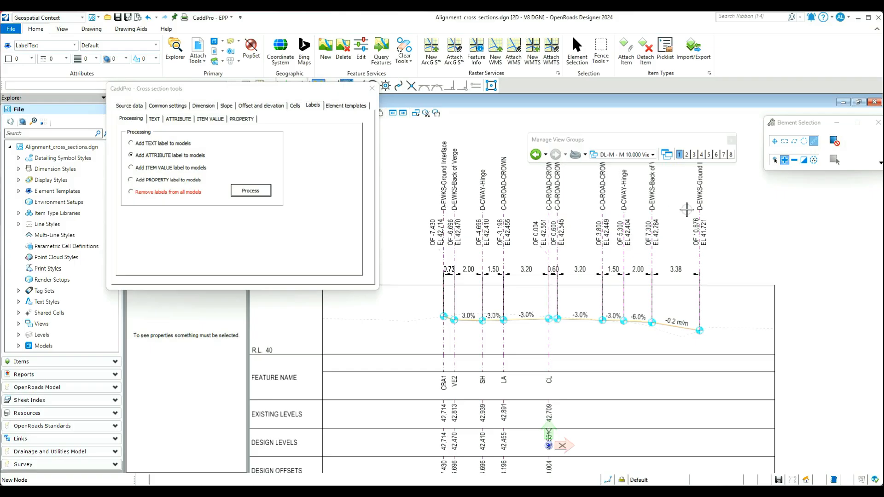
# Remove the attribute labels from all cross section models.
pyautogui.click(160, 192)
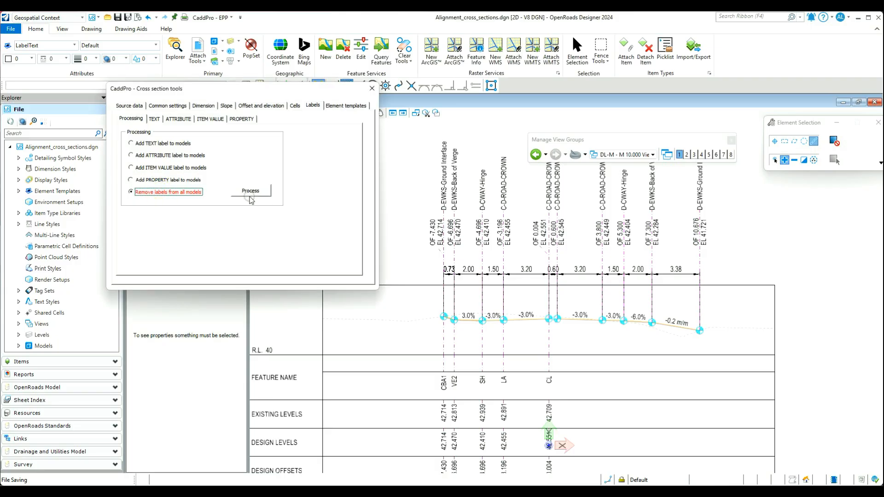
pyautogui.click(253, 191)
pyautogui.click(429, 282)
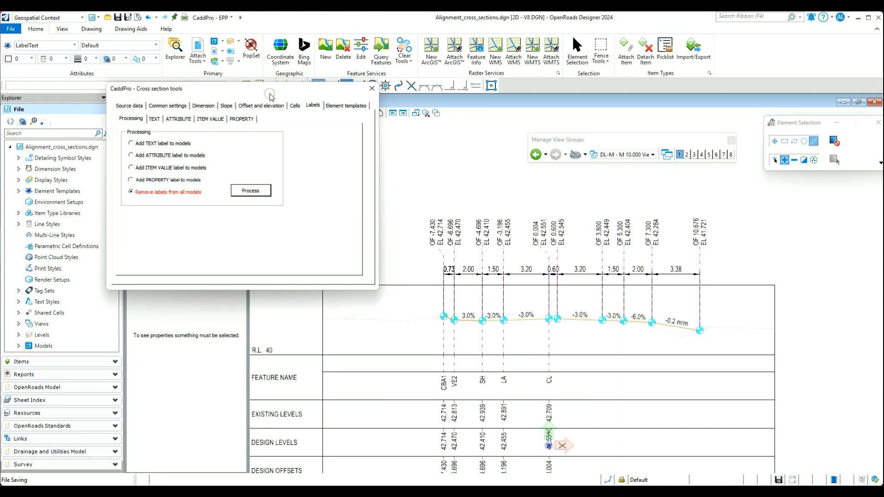
# Open the Multi-Model Views view group.
pyautogui.moveTo(275, 89); pyautogui.dragTo(278, 78)
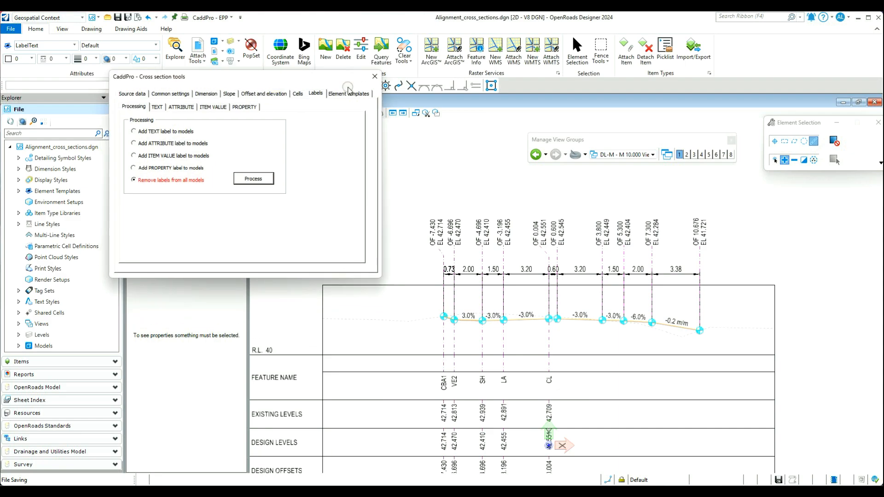
pyautogui.click(638, 154)
pyautogui.scroll(-4, 635, 216)
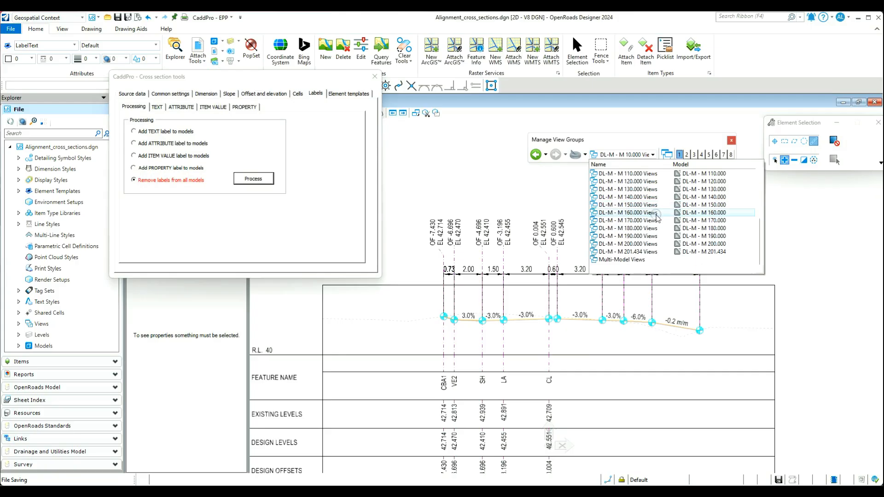
pyautogui.click(631, 259)
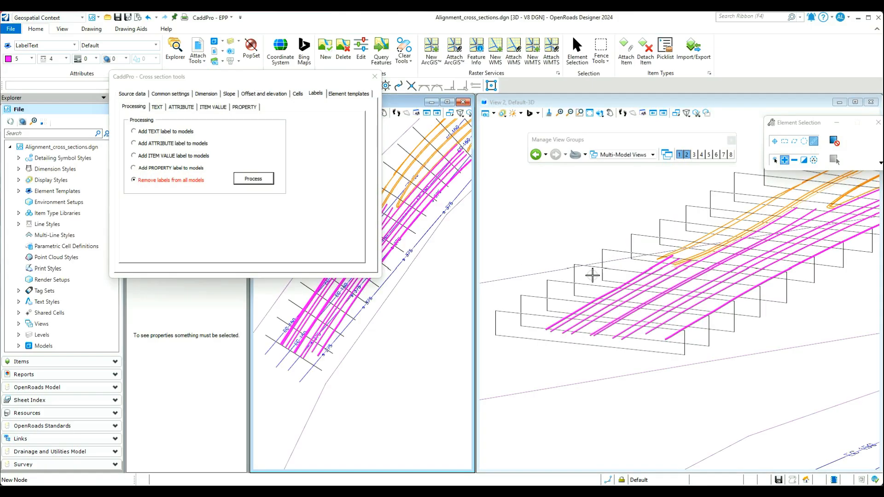
# Switch element selection to individual mode and clear the imported elements from the cross section tool's memory.
pyautogui.moveTo(265, 76); pyautogui.dragTo(187, 72)
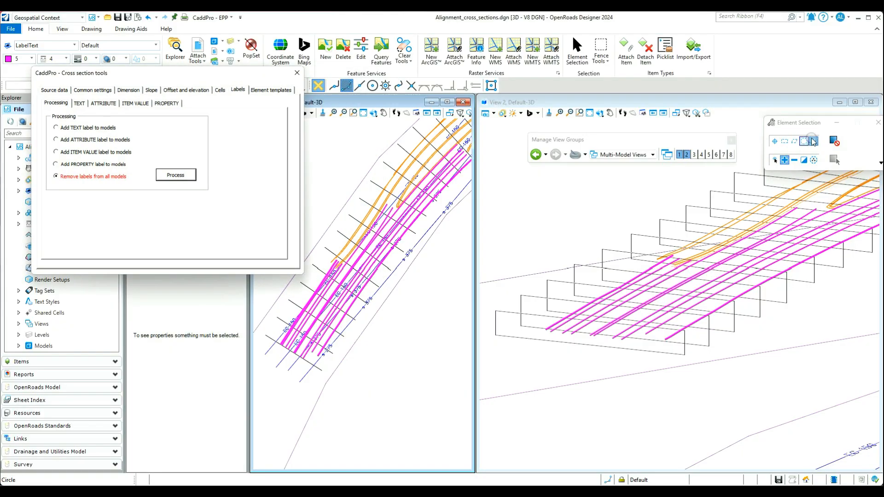
pyautogui.click(773, 143)
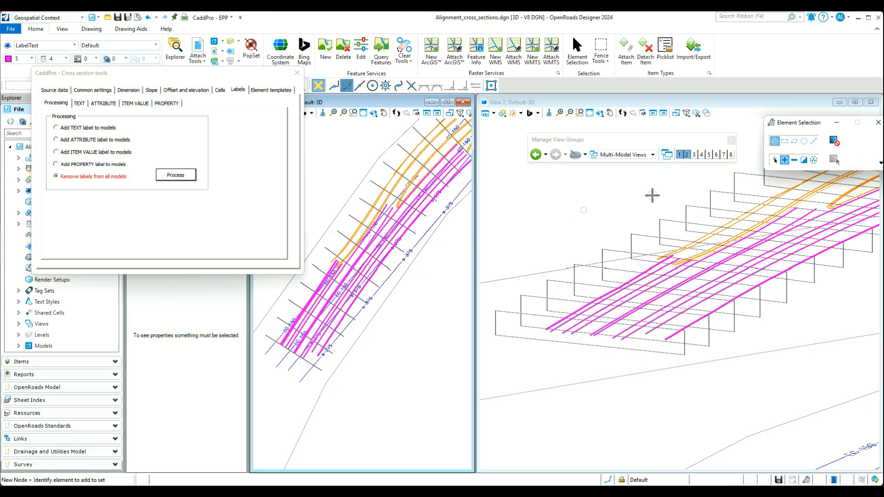
pyautogui.click(58, 90)
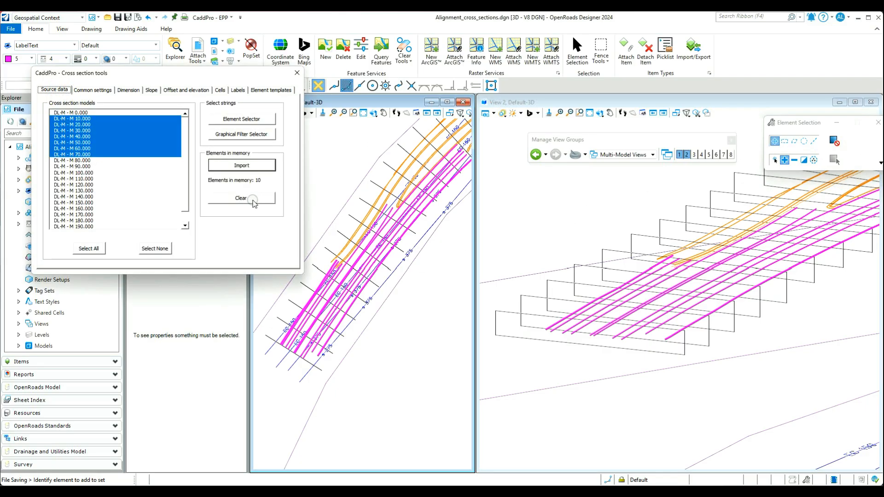
pyautogui.click(252, 199)
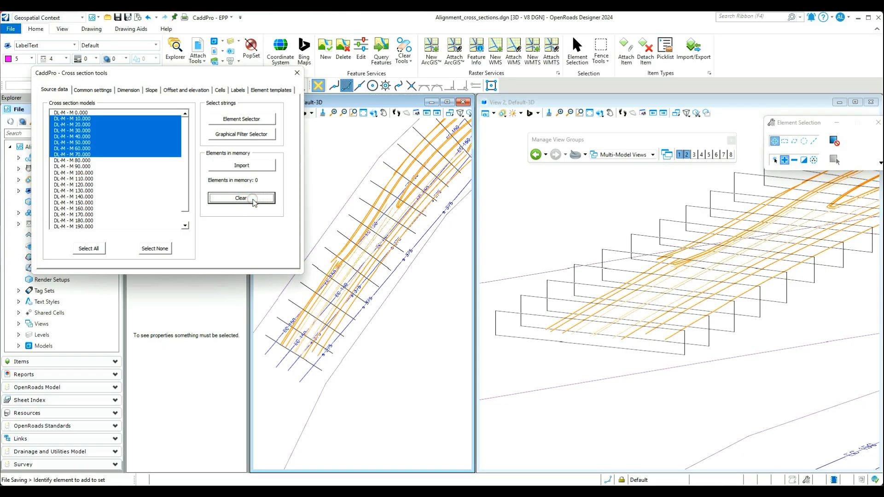
# Select the four parallel utility lines running through the cross sections in the plan view and import them into memory.
pyautogui.scroll(-1, 431, 293)
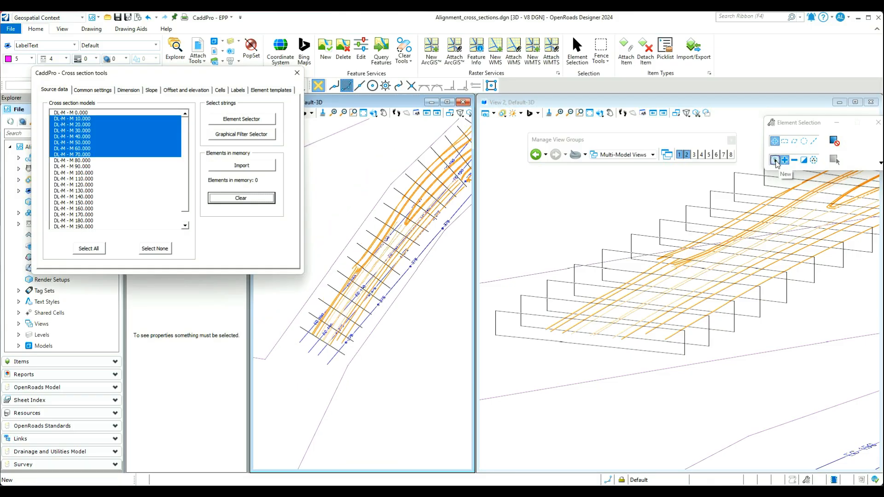
pyautogui.scroll(-1, 366, 271)
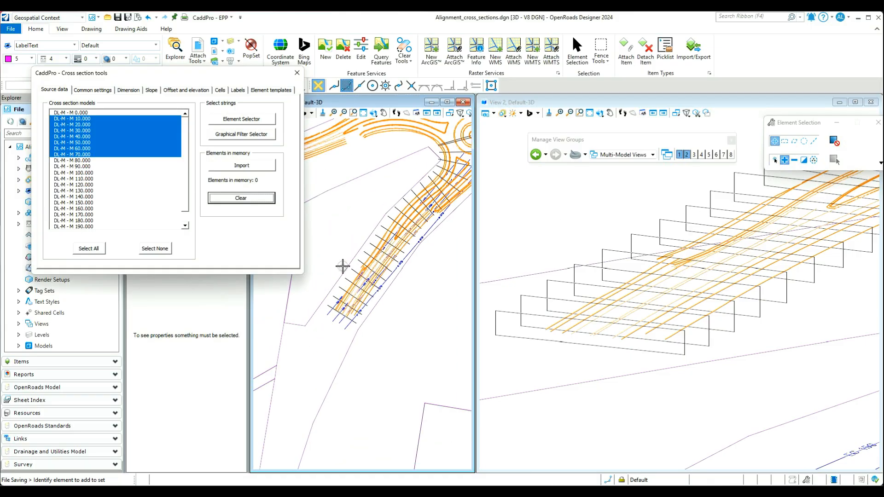
pyautogui.scroll(1, 346, 290)
pyautogui.scroll(3, 346, 293)
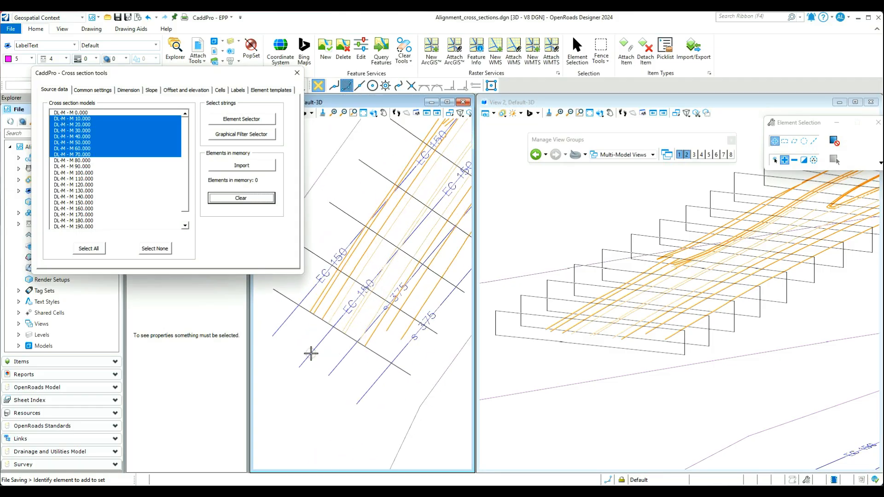
pyautogui.click(284, 322)
pyautogui.click(284, 322)
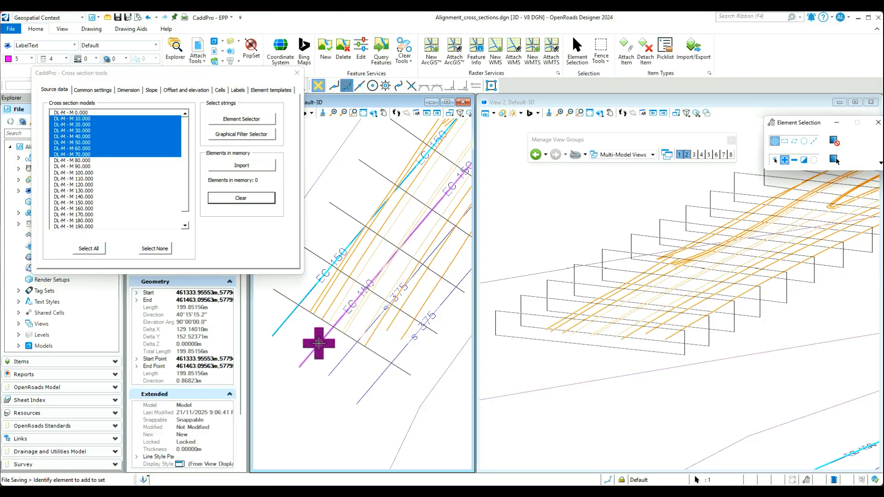
pyautogui.click(319, 343)
pyautogui.click(349, 355)
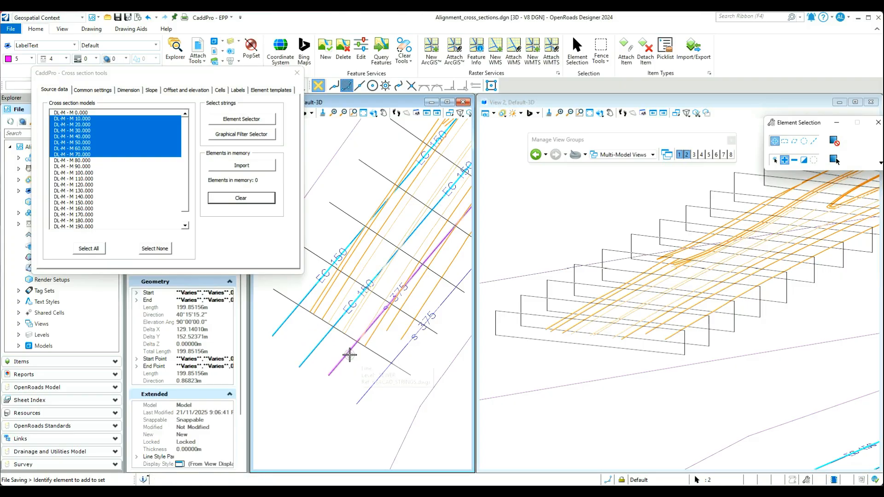
pyautogui.click(381, 375)
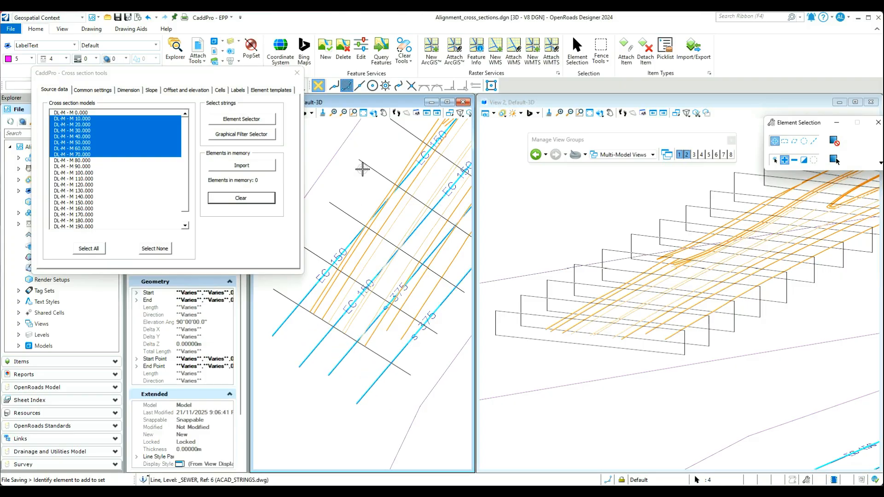
pyautogui.click(259, 167)
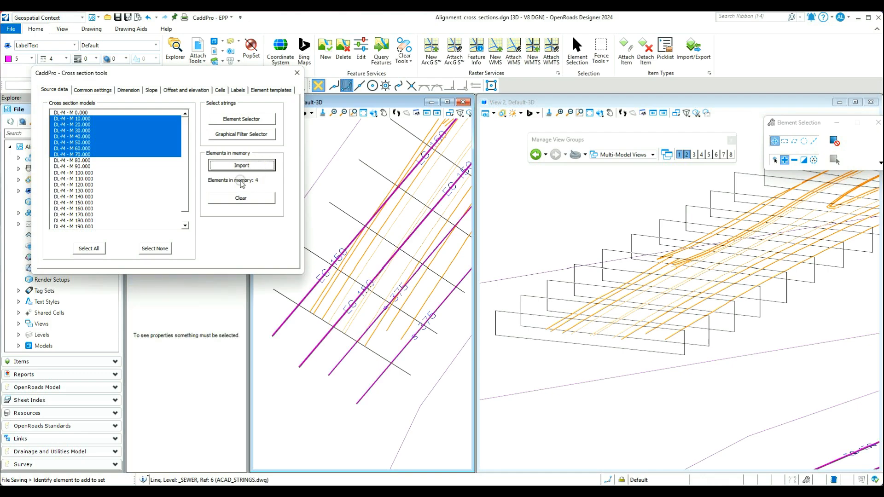
# Add attribute labels showing the line style name of the imported utility lines to the selected cross section models.
pyautogui.click(238, 90)
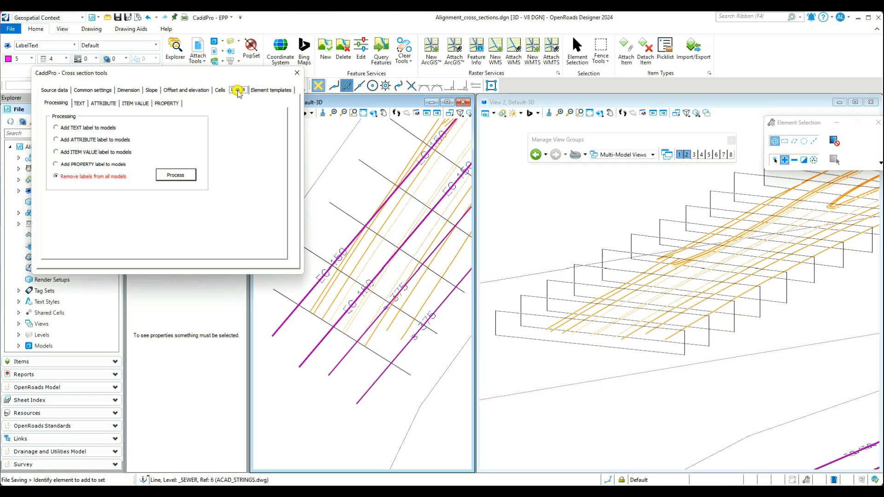
pyautogui.click(92, 140)
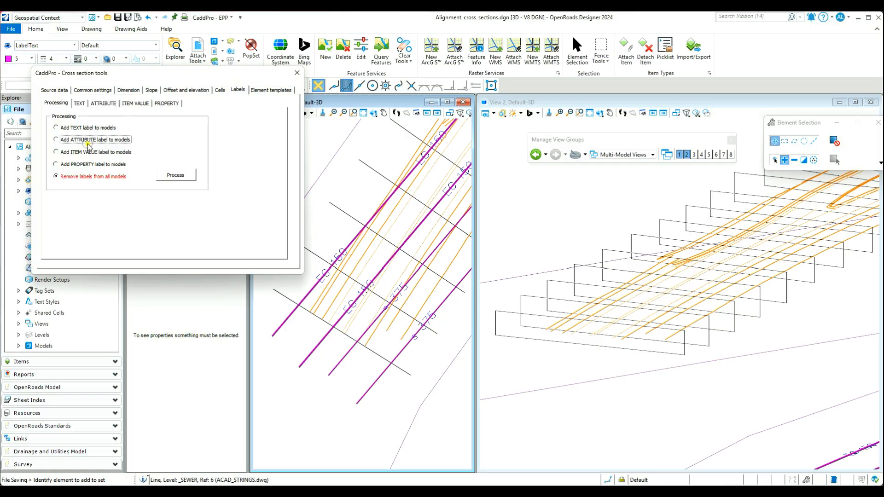
pyautogui.click(104, 104)
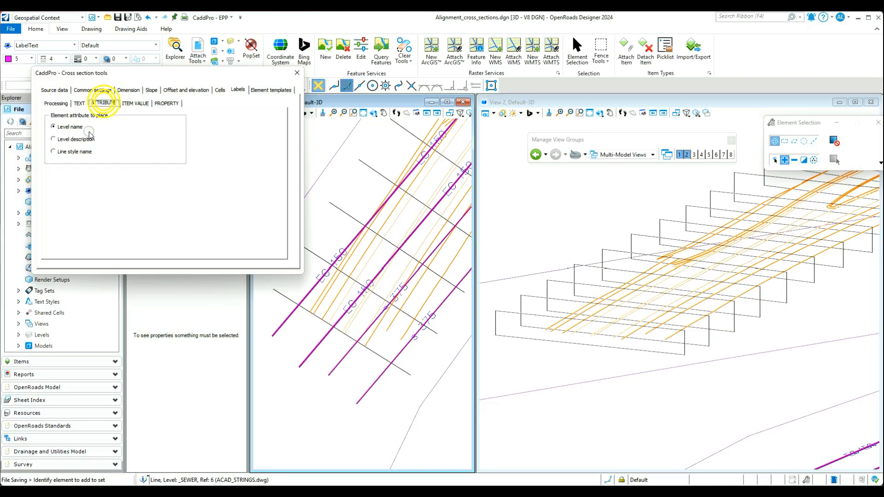
pyautogui.click(74, 153)
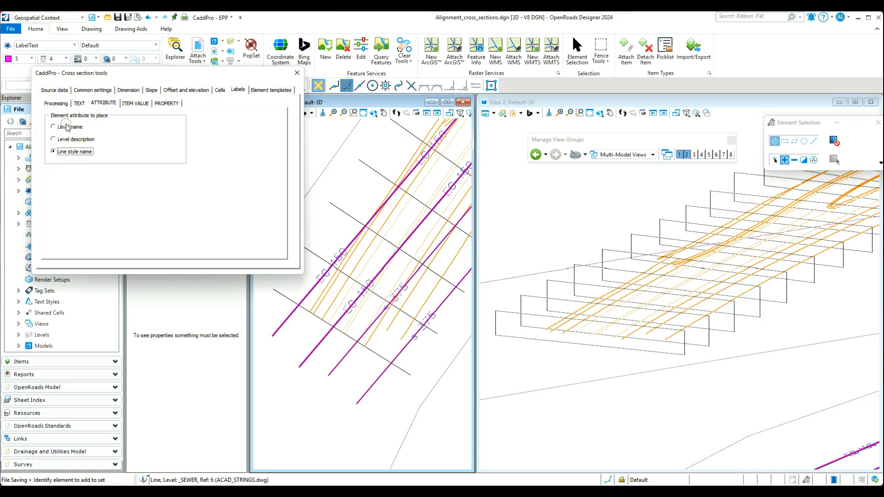
pyautogui.click(56, 104)
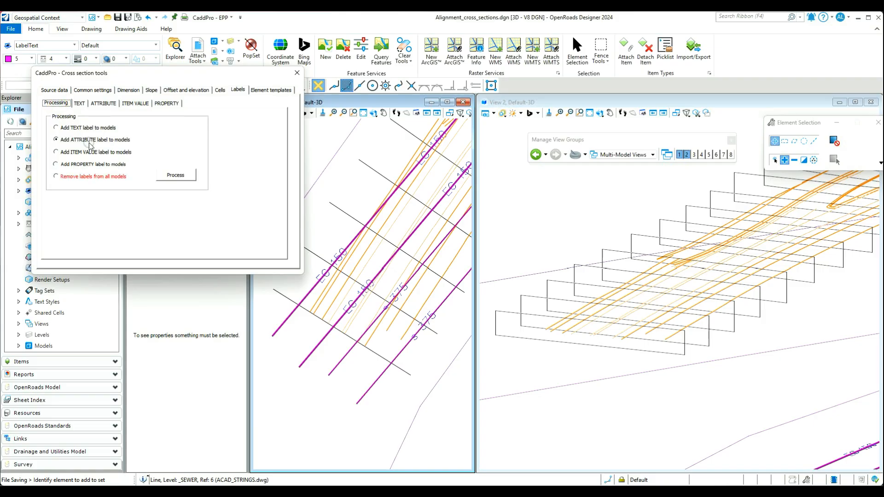
pyautogui.click(176, 175)
pyautogui.click(427, 281)
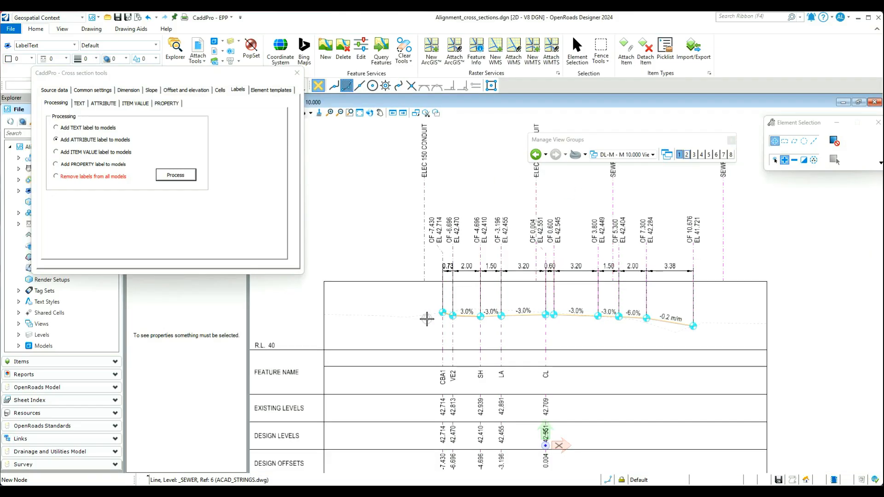
# Check the utility labels above the M 10.000 cross section and remove the labels from all models.
pyautogui.scroll(-1, 426, 318)
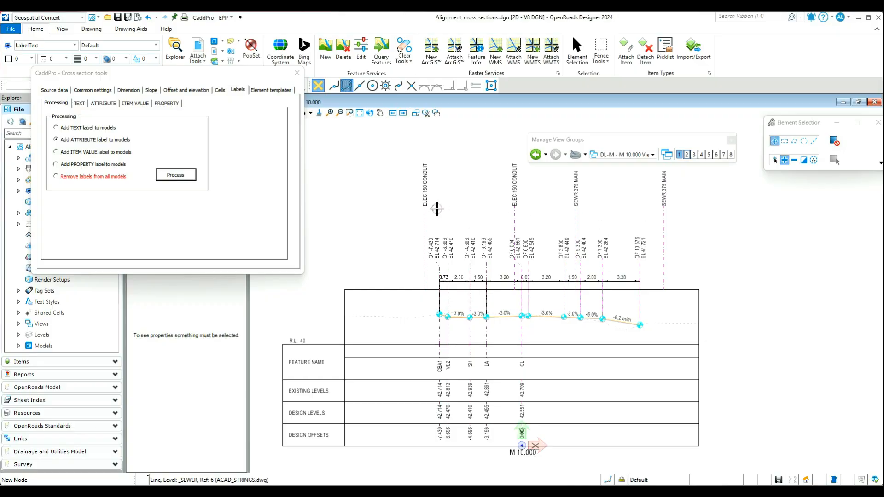
pyautogui.scroll(1, 435, 207)
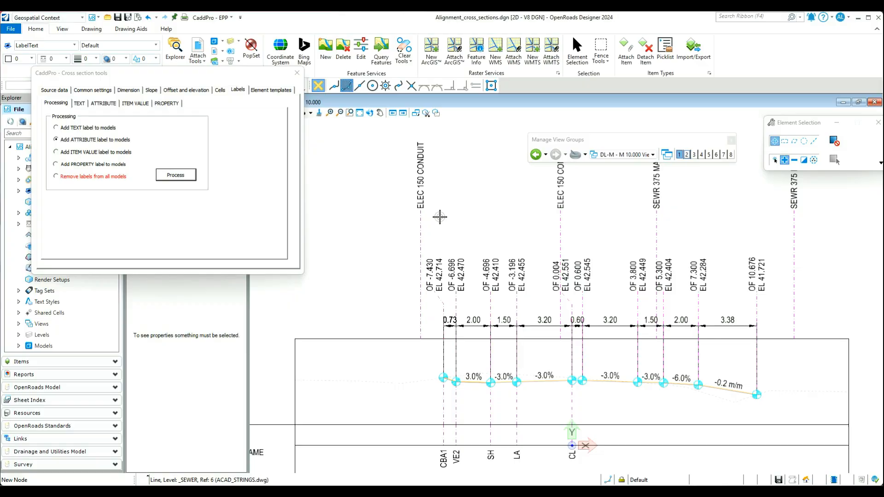
pyautogui.scroll(-1, 439, 217)
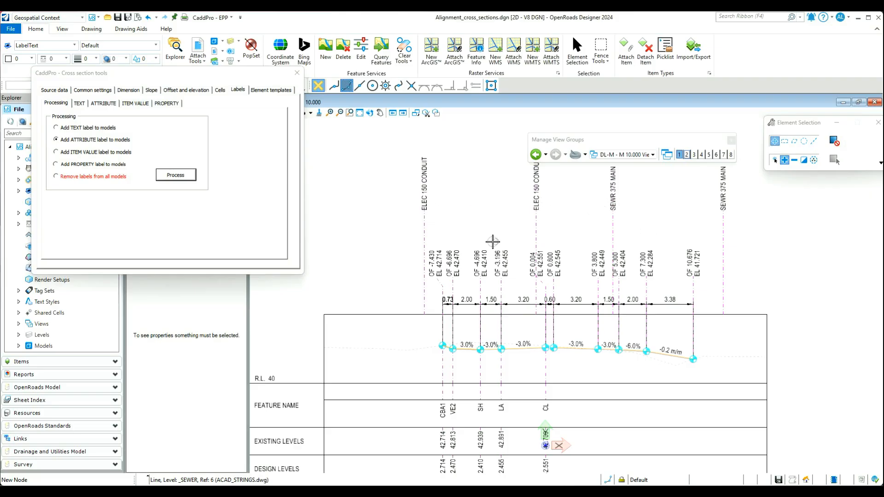
pyautogui.scroll(-1, 492, 241)
pyautogui.scroll(2, 681, 206)
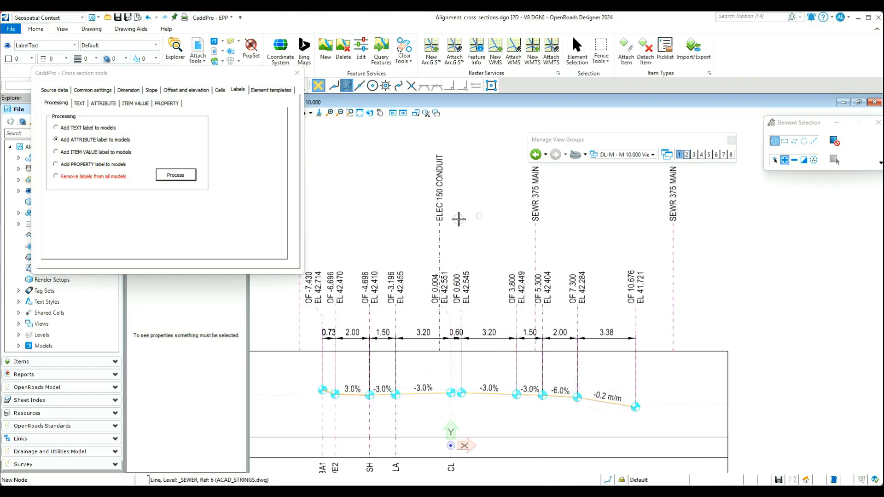
pyautogui.scroll(-2, 680, 236)
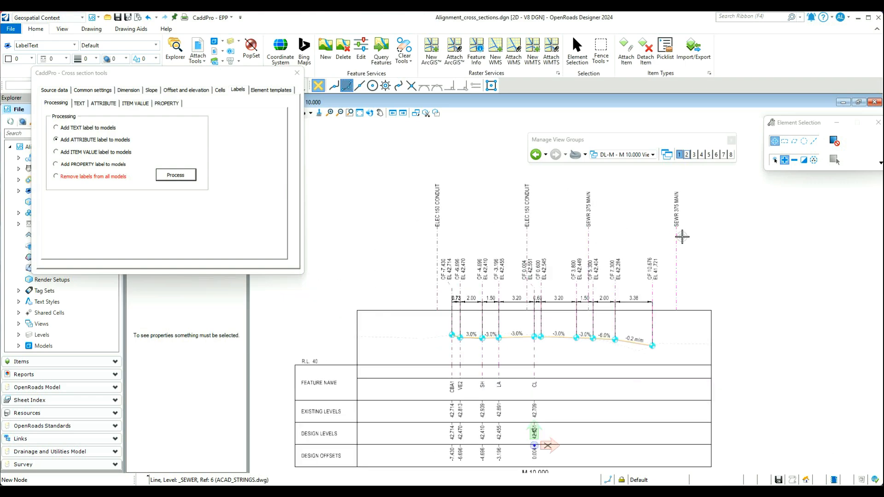
pyautogui.click(85, 176)
pyautogui.click(169, 175)
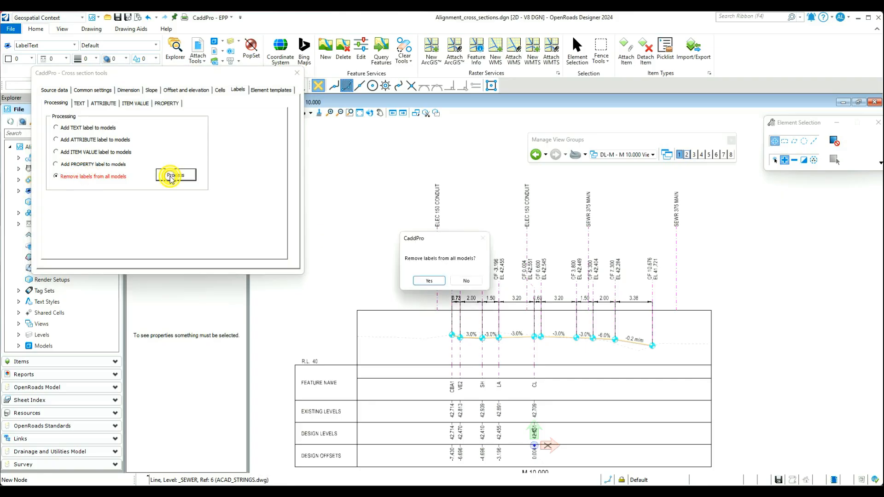
pyautogui.click(428, 282)
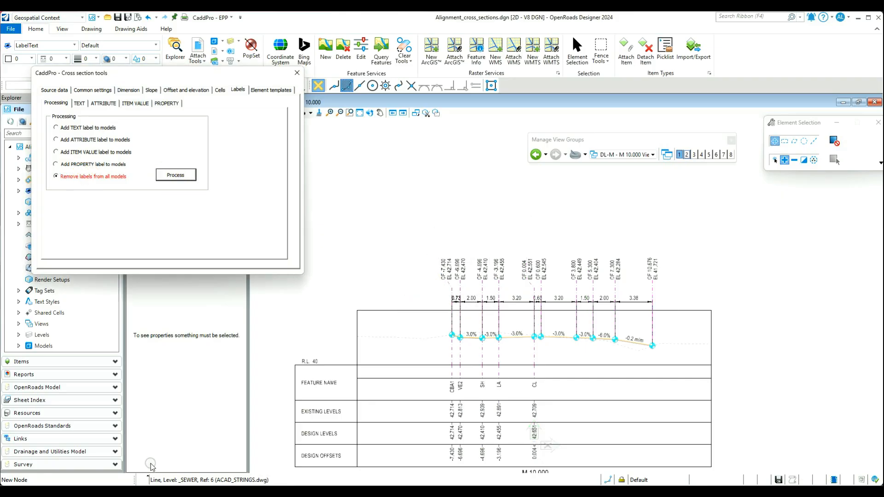
# Open the Multi-Model Views view group and clear the utility lines from the cross section tool's memory.
pyautogui.click(624, 154)
pyautogui.click(640, 259)
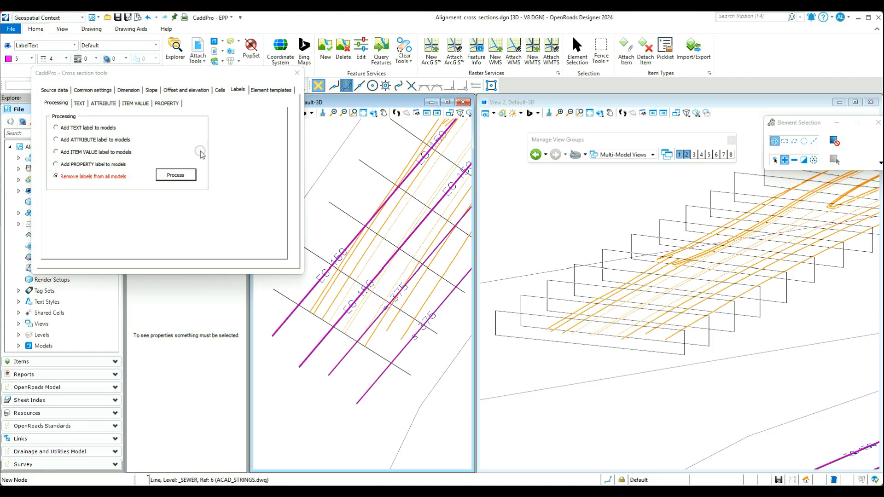
pyautogui.click(55, 91)
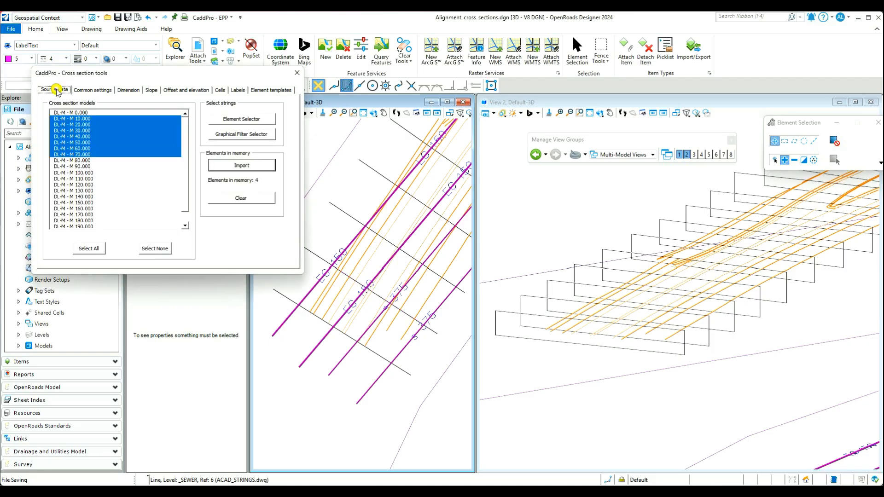
pyautogui.click(255, 200)
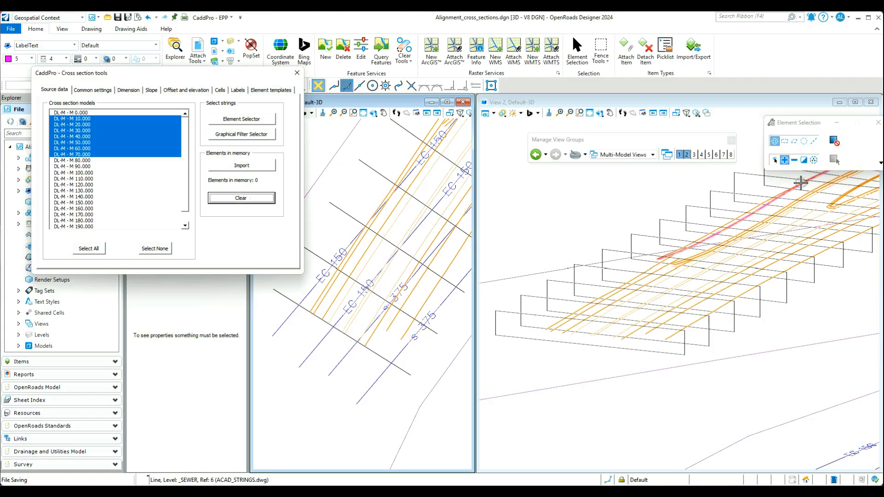
# Select the two property boundary lines on either side of the cross sections in the plan view and import them into memory.
pyautogui.click(350, 187)
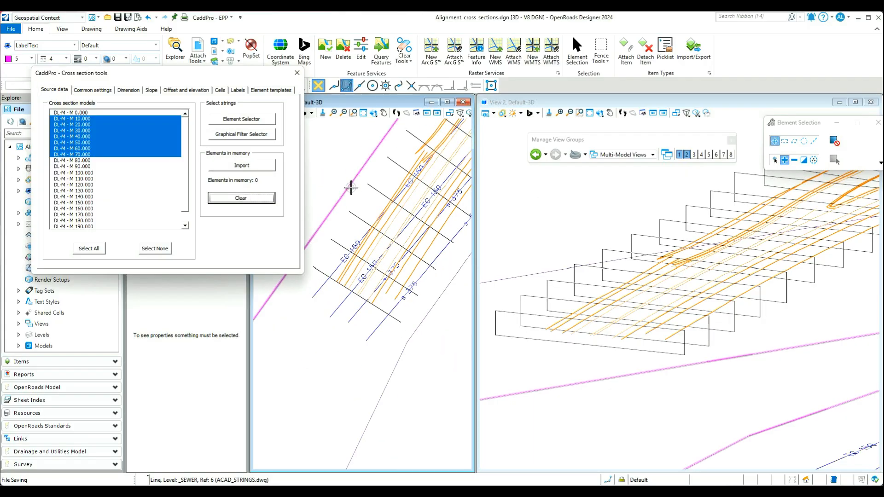
pyautogui.click(428, 310)
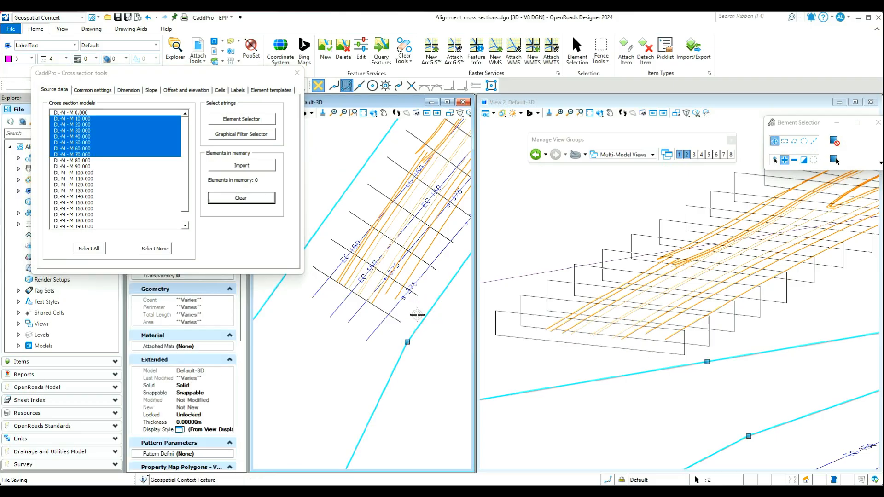
pyautogui.click(256, 167)
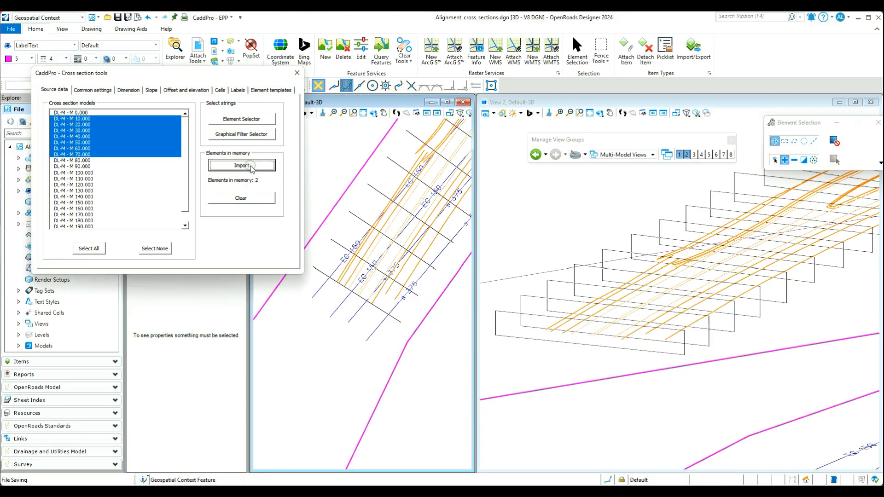
# Set the extended search width of the cross sections to 20.
pyautogui.click(99, 92)
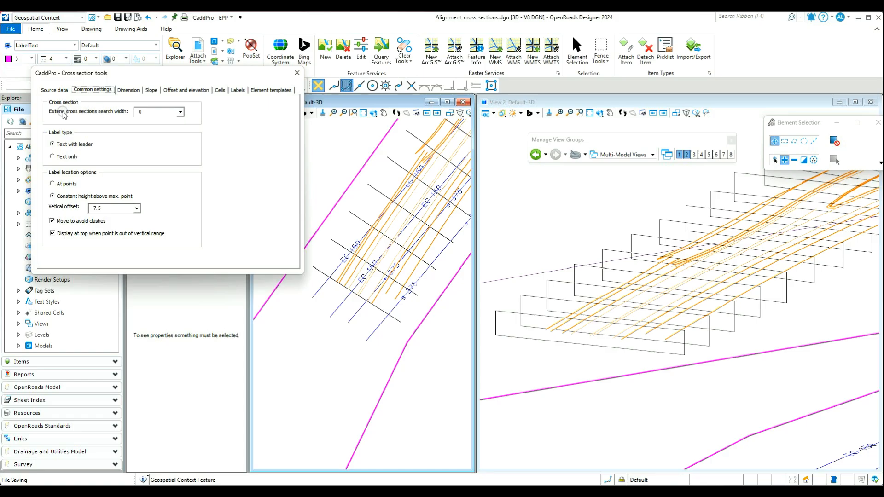
pyautogui.click(180, 113)
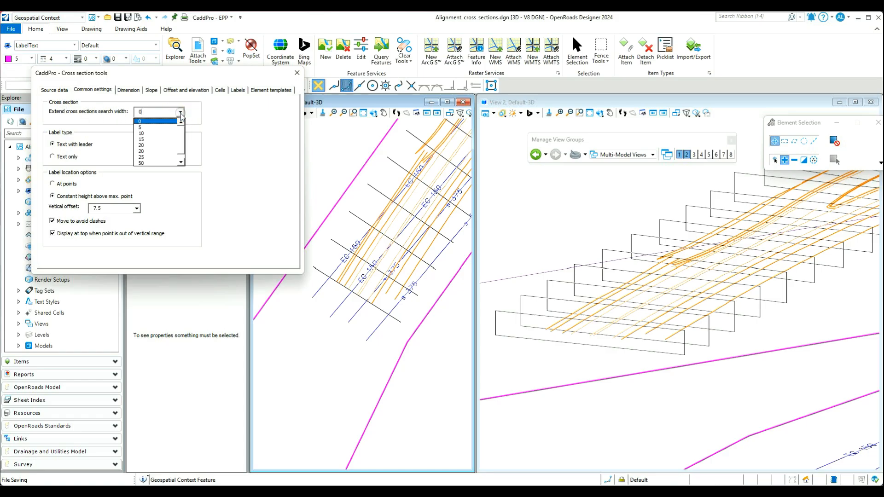
pyautogui.click(152, 145)
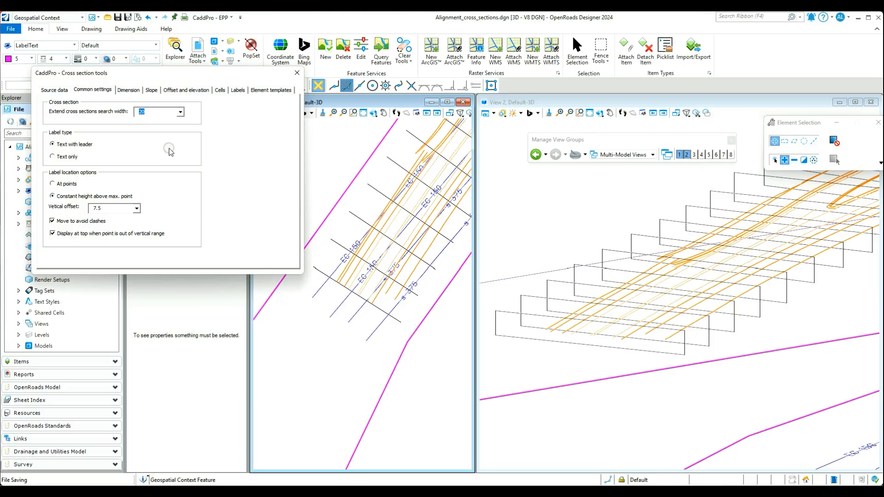
# Load the property list from the property boundary line beside the cross sections and choose prop_pfi as the label property.
pyautogui.click(237, 90)
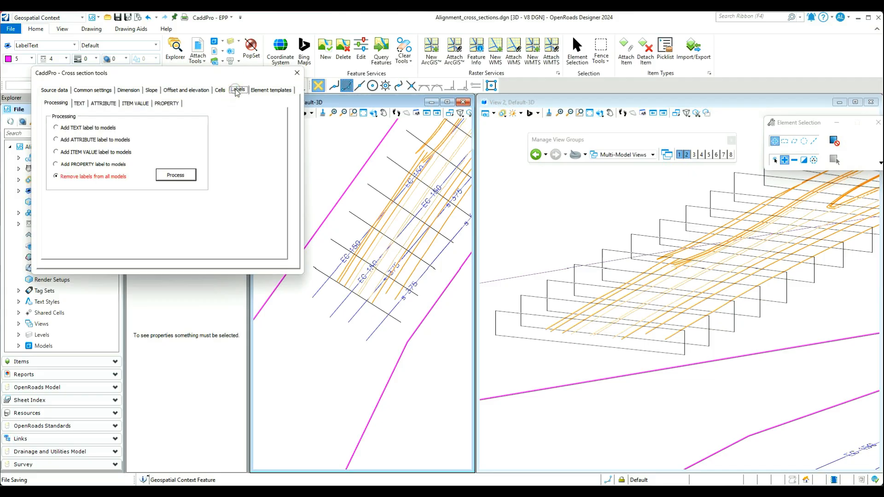
pyautogui.click(167, 103)
pyautogui.click(66, 128)
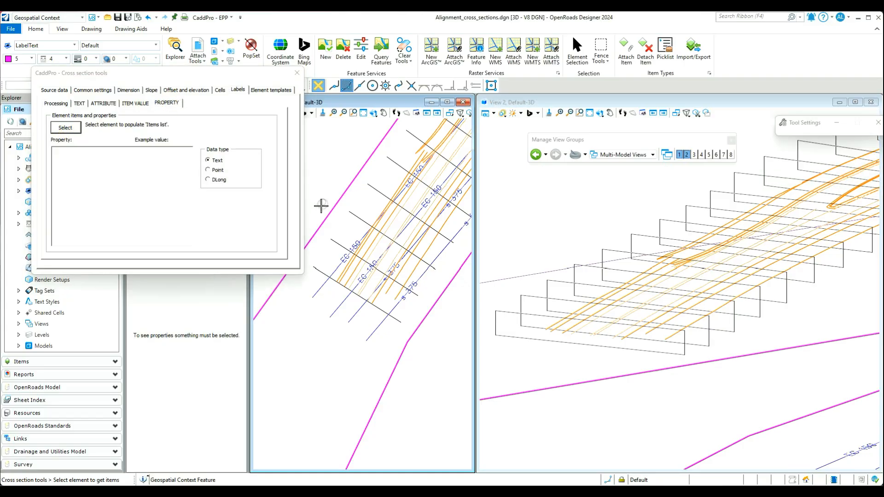
pyautogui.click(341, 192)
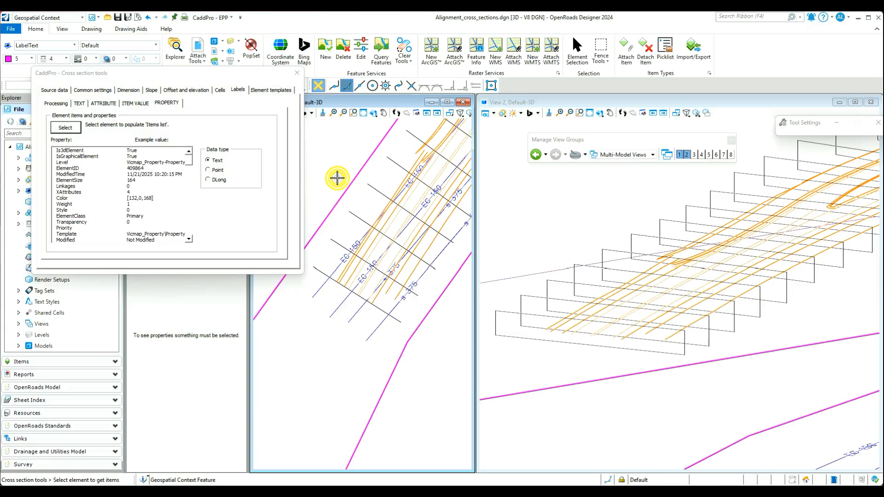
pyautogui.click(189, 162)
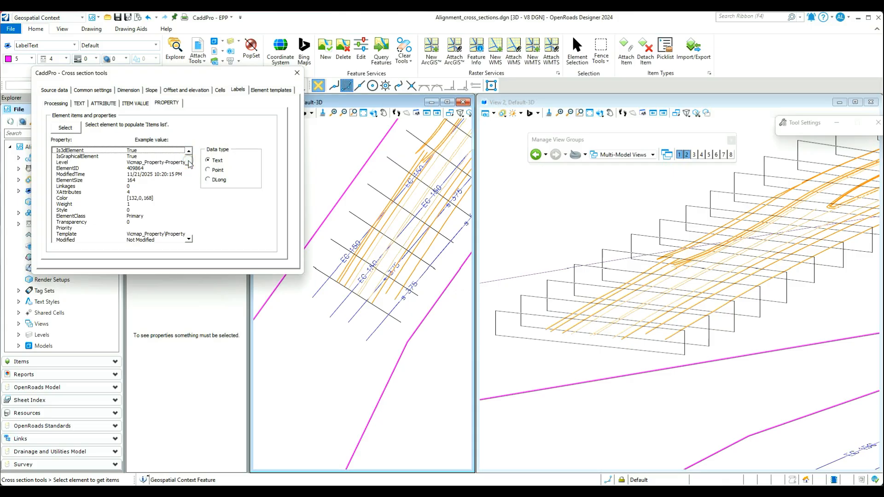
pyautogui.moveTo(188, 162); pyautogui.dragTo(194, 234)
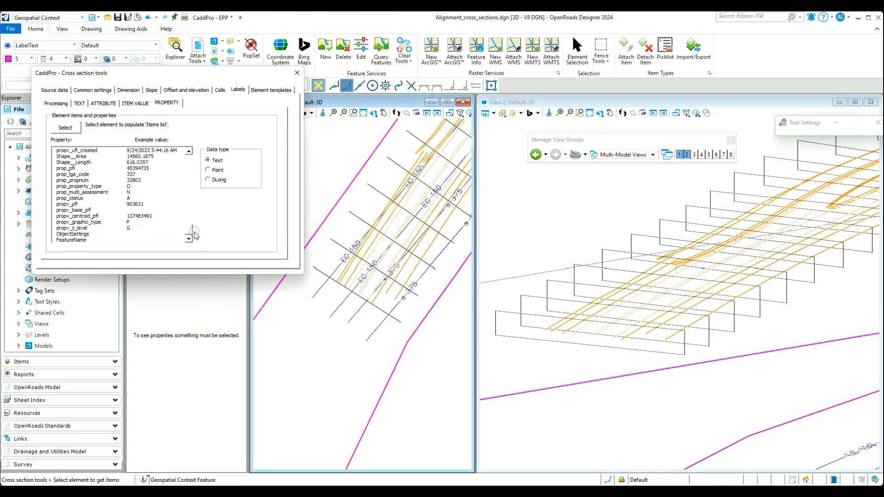
pyautogui.click(140, 168)
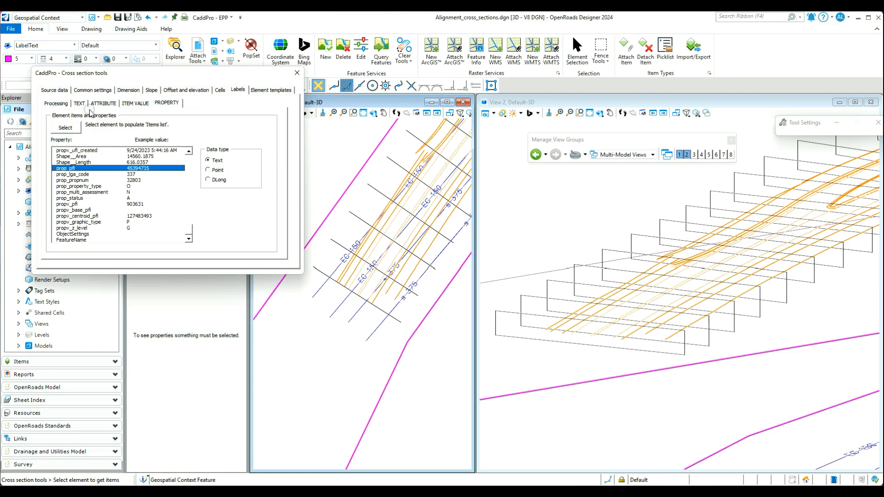
# Add property labels for the imported boundary lines to the selected cross section models.
pyautogui.click(57, 103)
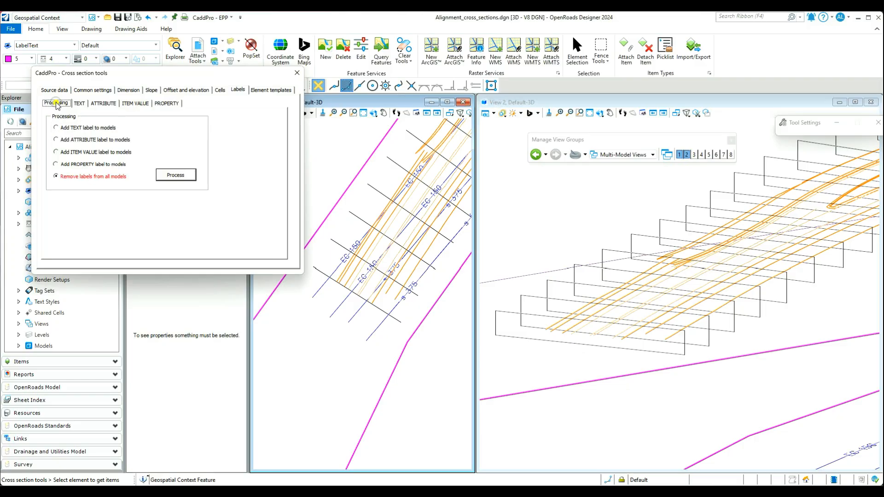
pyautogui.click(65, 164)
pyautogui.click(177, 175)
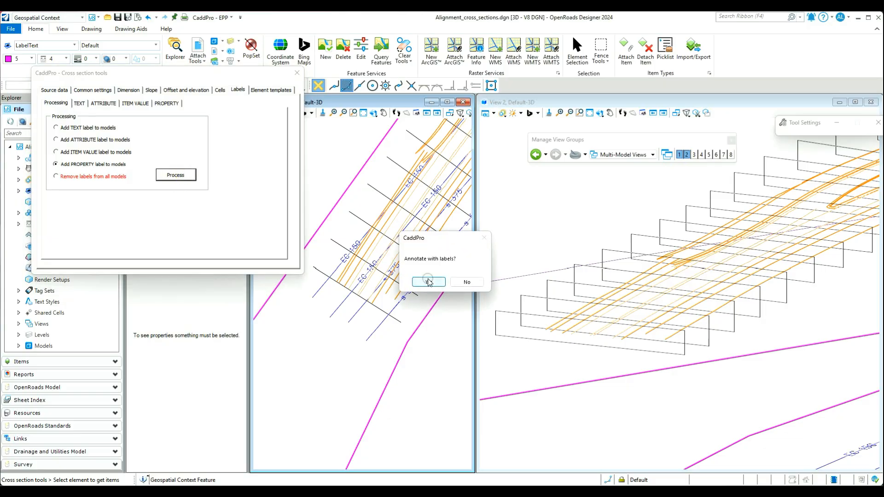
pyautogui.click(428, 282)
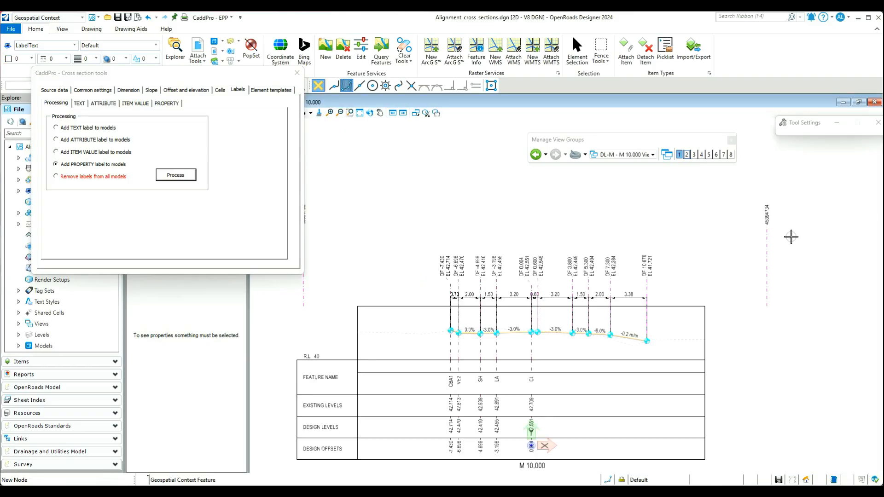
pyautogui.scroll(-1, 816, 236)
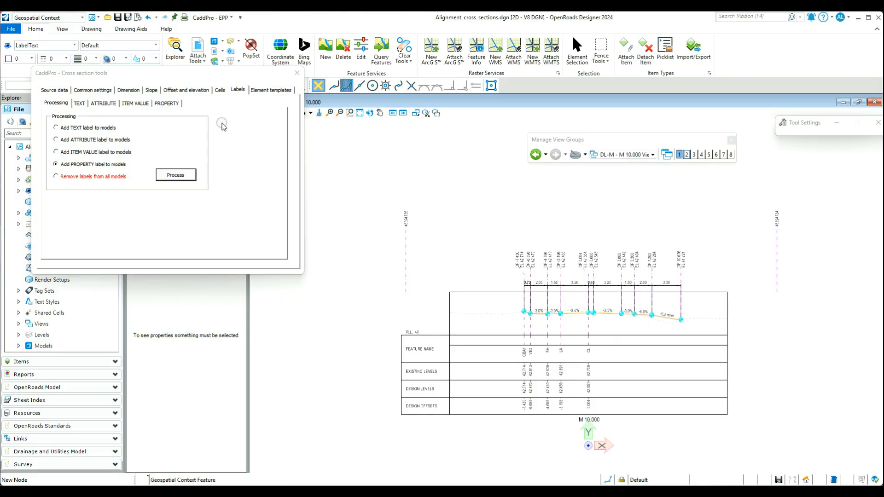
# Review the item value label options and the list of properties available for labelling.
pyautogui.click(133, 104)
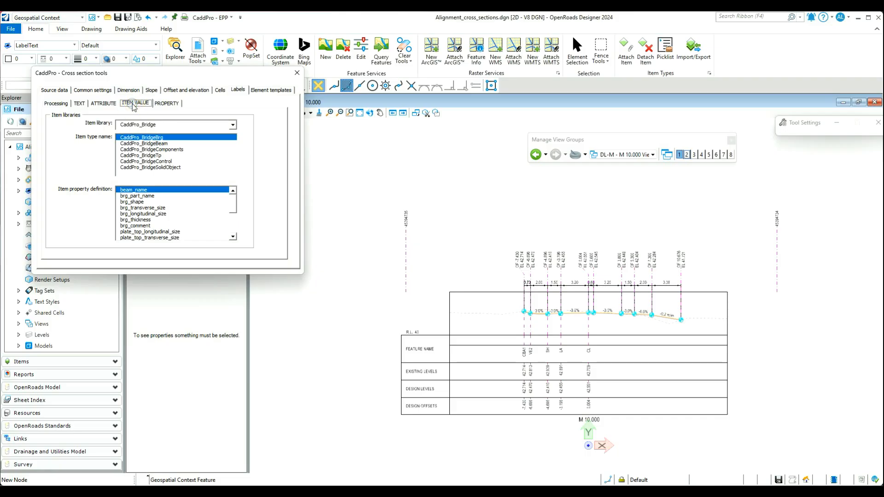
pyautogui.click(173, 104)
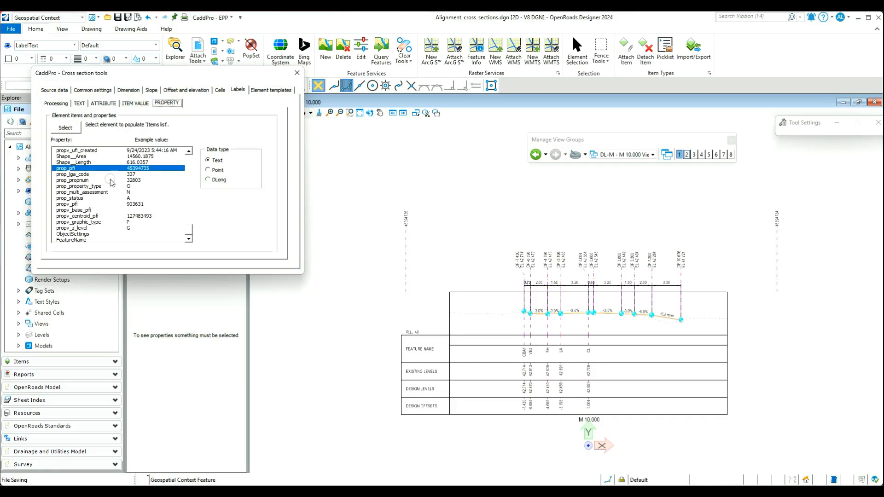
pyautogui.moveTo(189, 227)
pyautogui.mouseDown()
pyautogui.moveTo(189, 187)
pyautogui.moveTo(197, 236)
pyautogui.mouseUp()
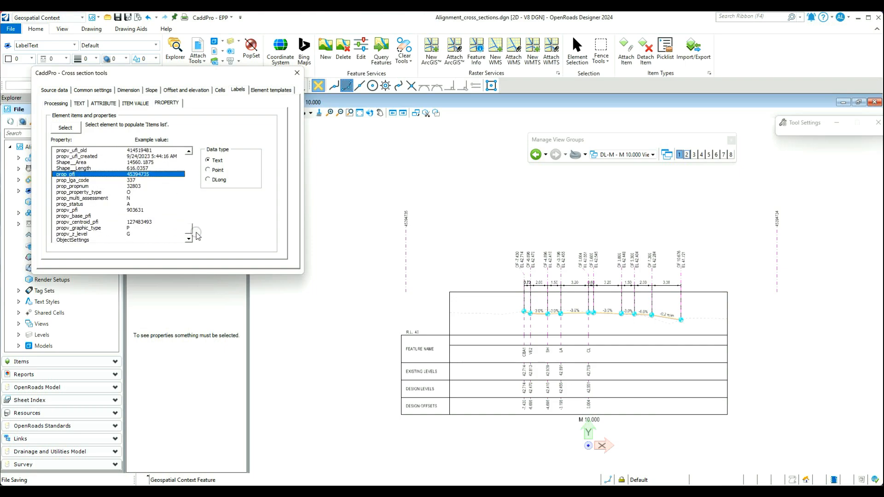